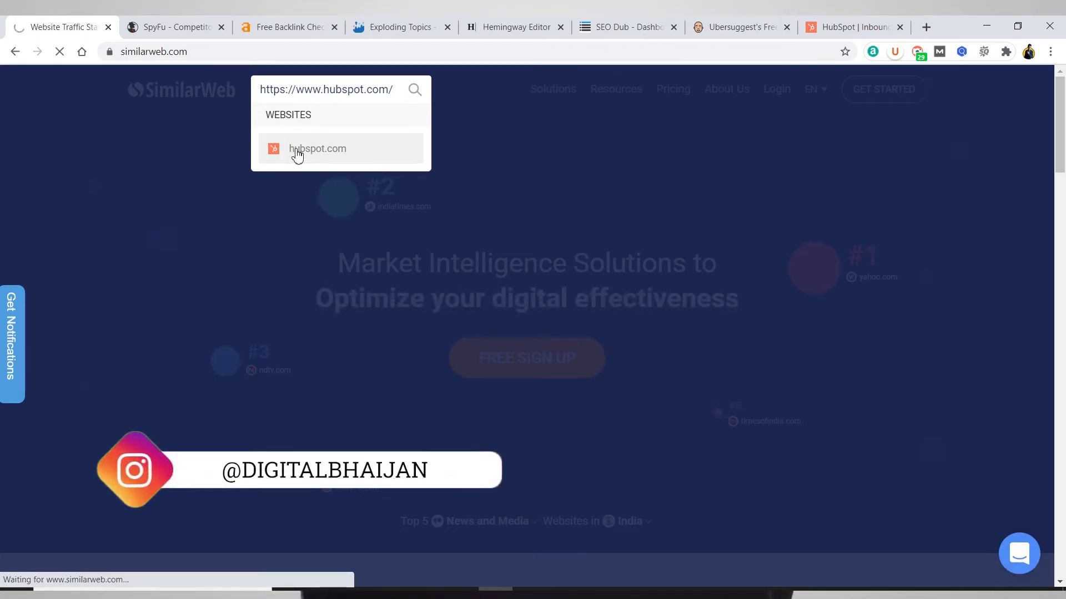
Open the SimilarWeb report for hubspot.com and review the company's founding year and estimated employees.
left_click(364, 157)
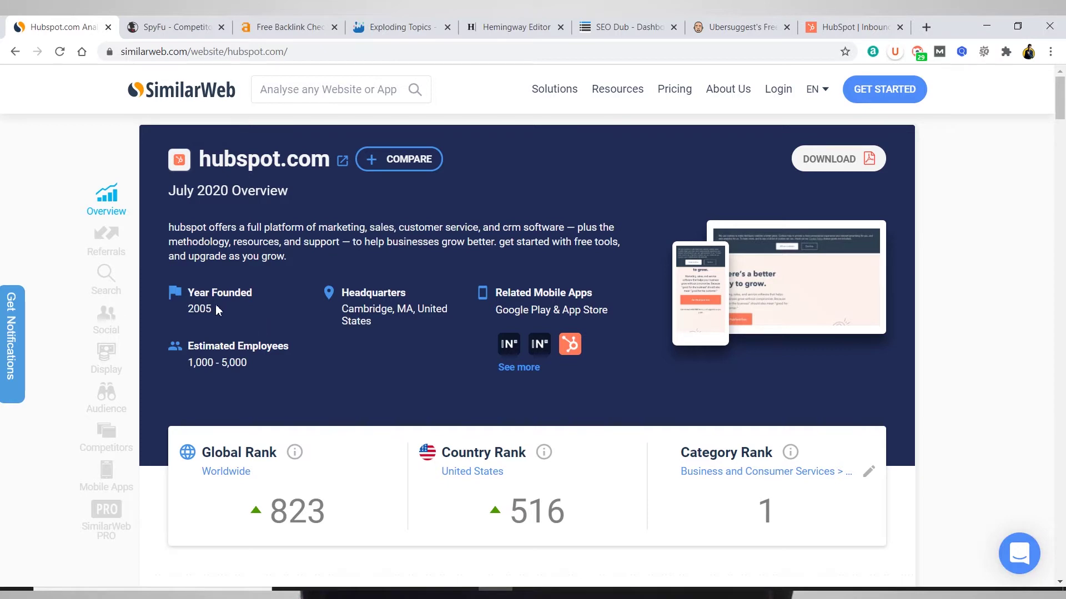
left_click_drag(217, 310, 192, 290)
left_click_drag(263, 383, 213, 345)
scroll(313, 345, "down", 5)
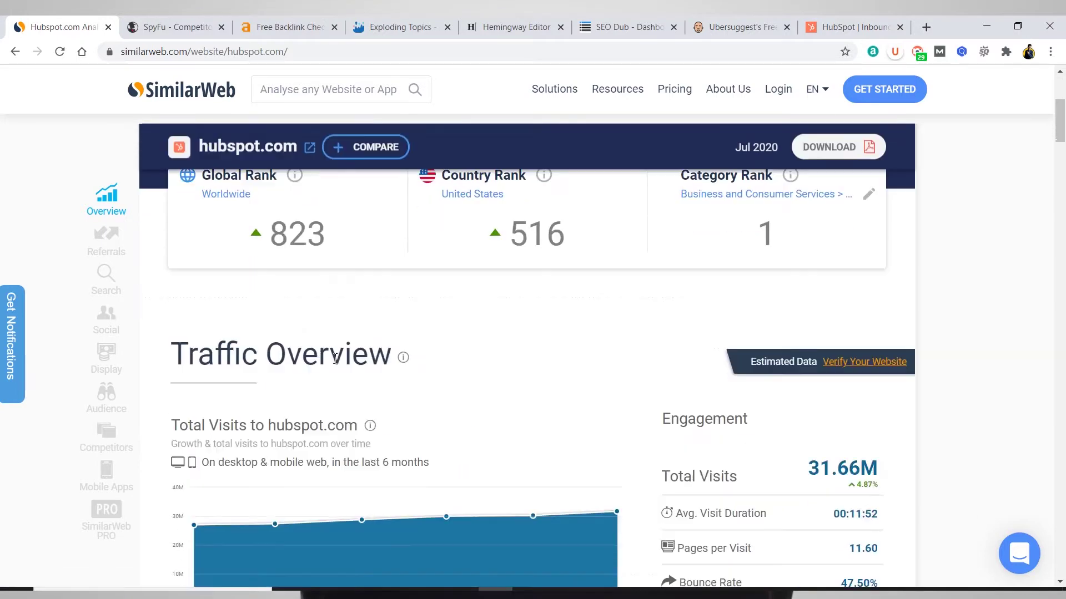
Examine hubspot.com's global, country and category ranks and its total visits in the Traffic Overview.
scroll(469, 340, "up", 1)
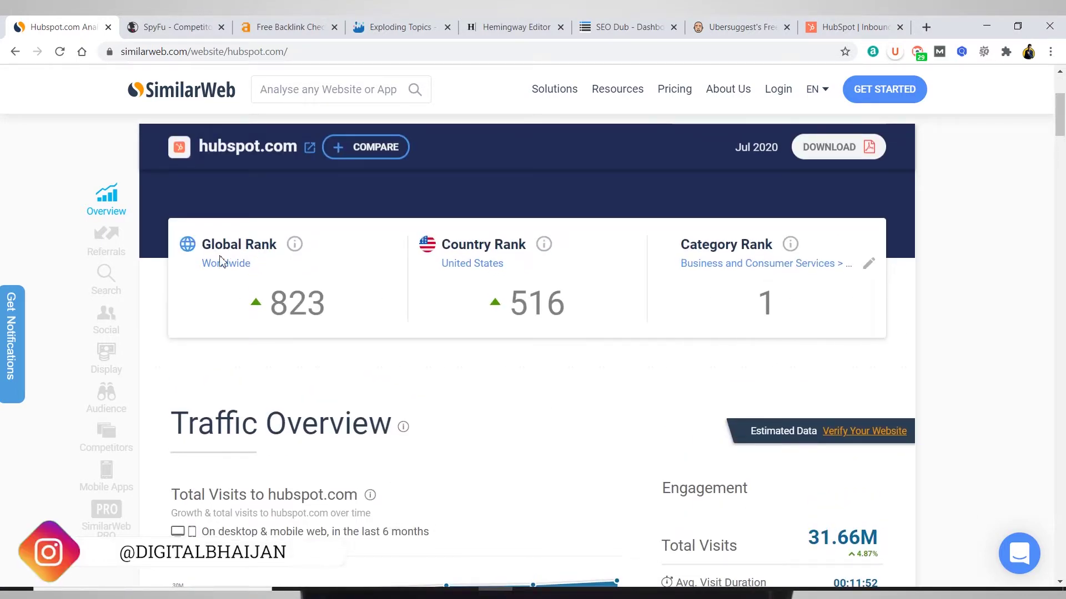
double_click(764, 299)
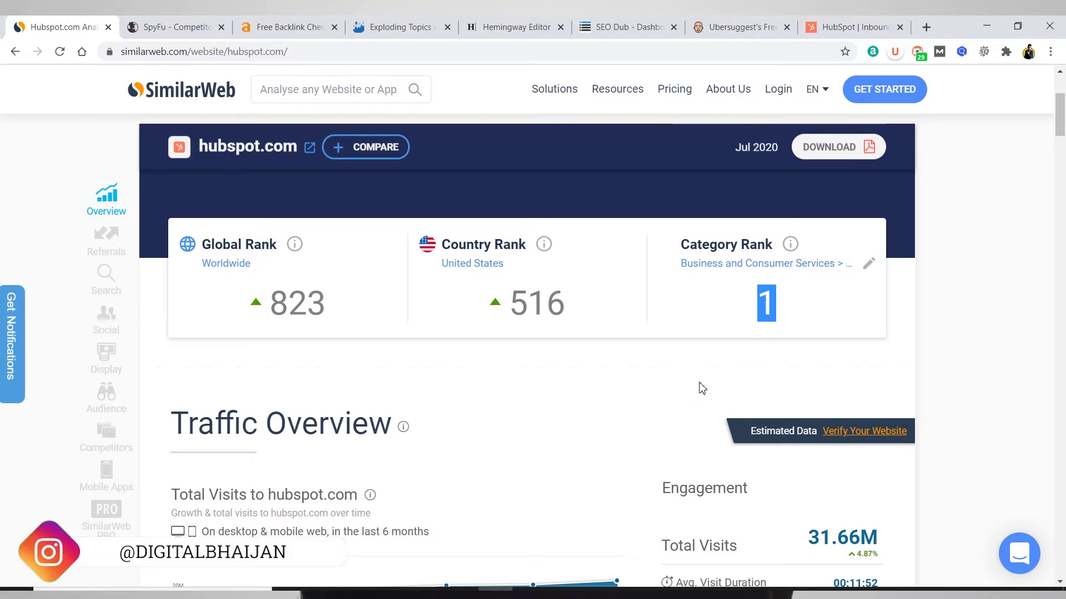
scroll(524, 398, "down", 3)
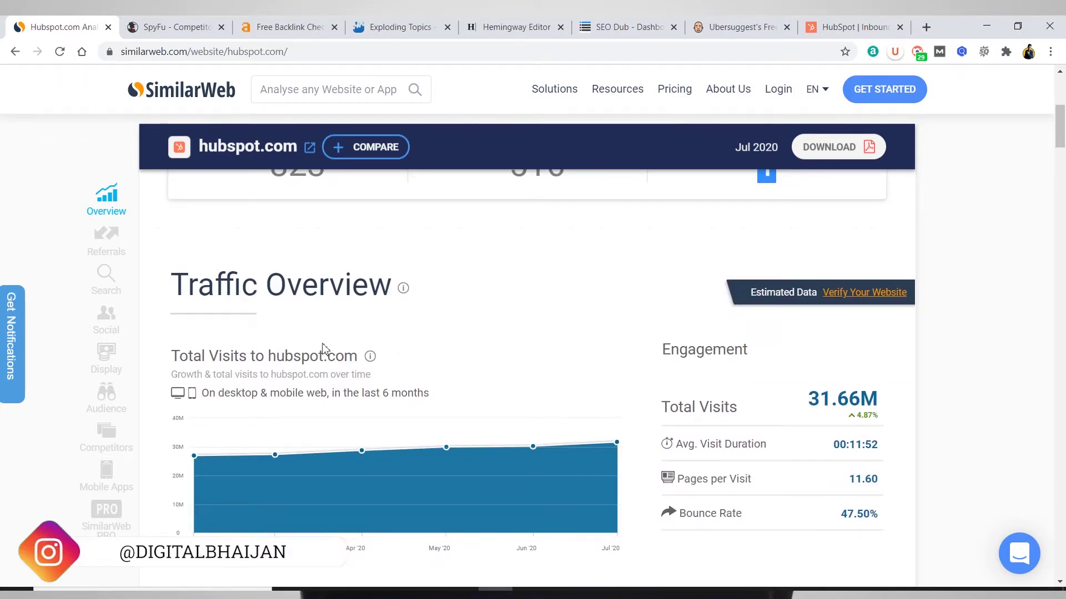
scroll(379, 387, "down", 1)
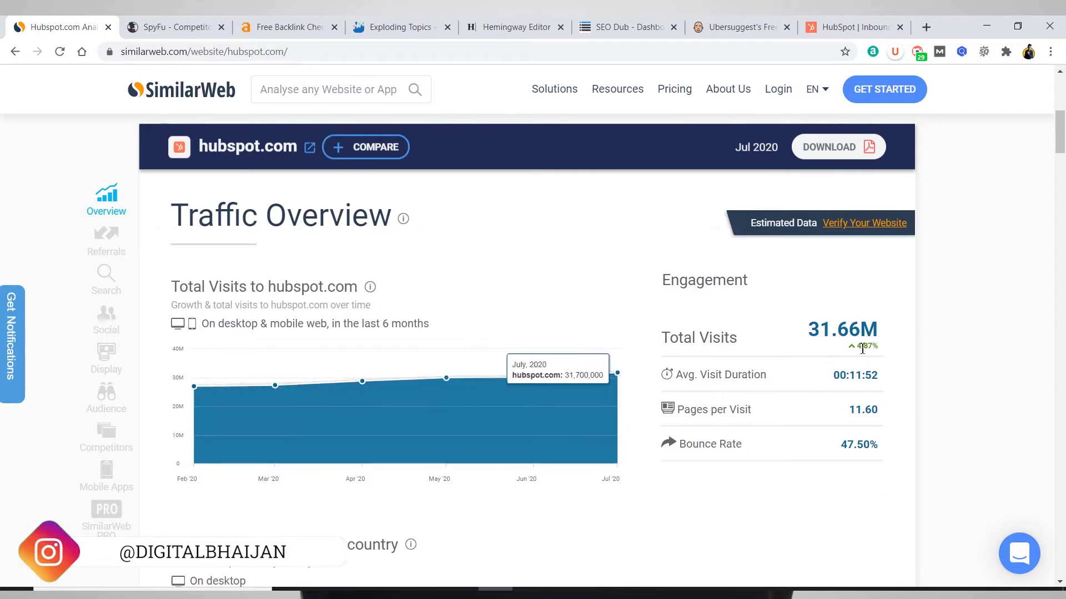
left_click_drag(810, 339, 885, 331)
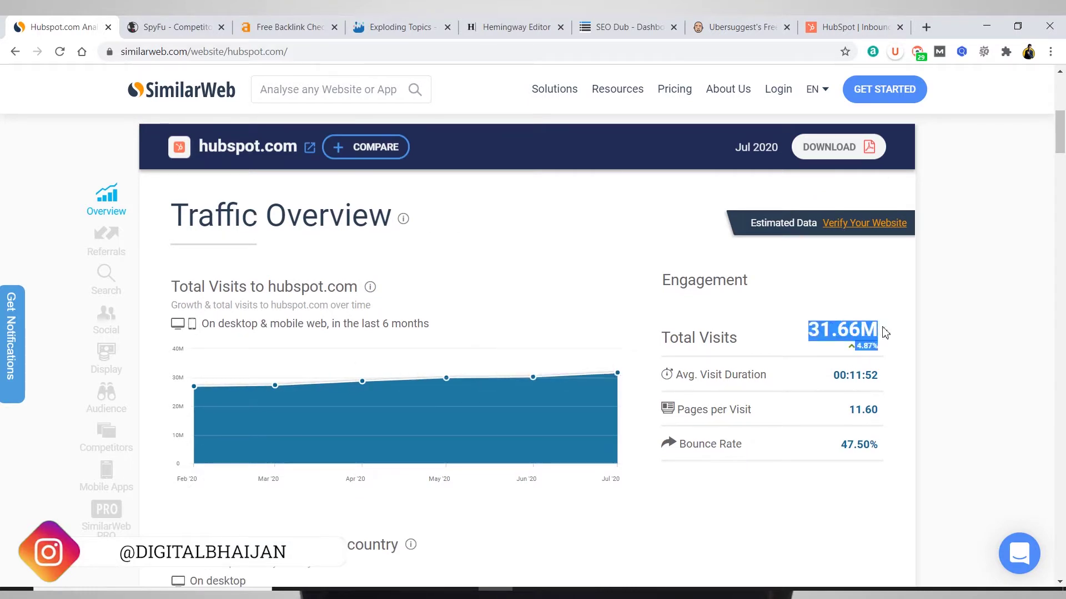
left_click(647, 313)
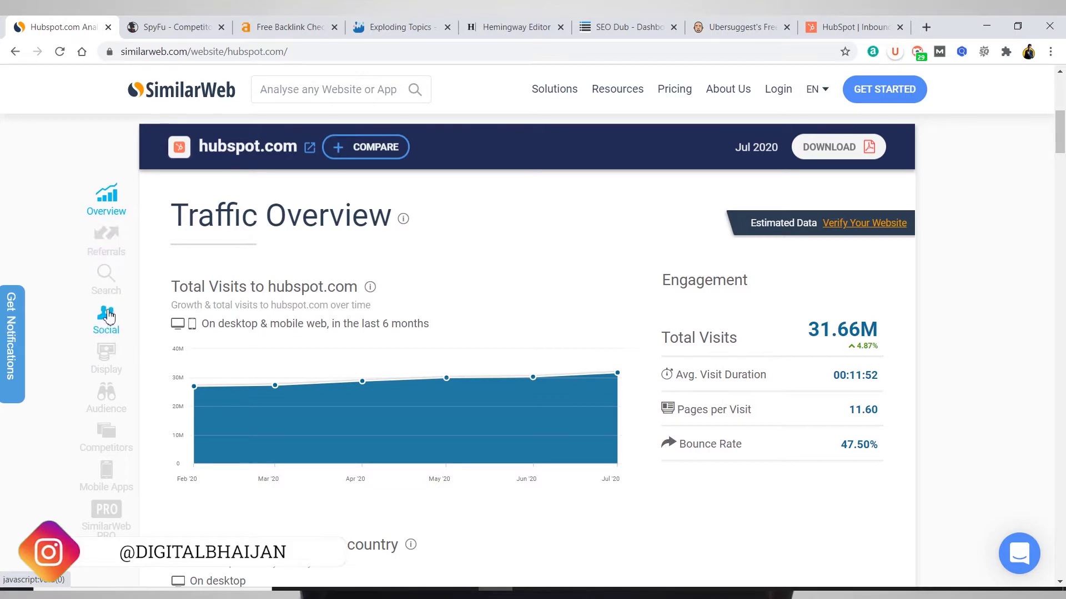
Go to the report's Referrals section and review the top referring and destination sites.
left_click(106, 240)
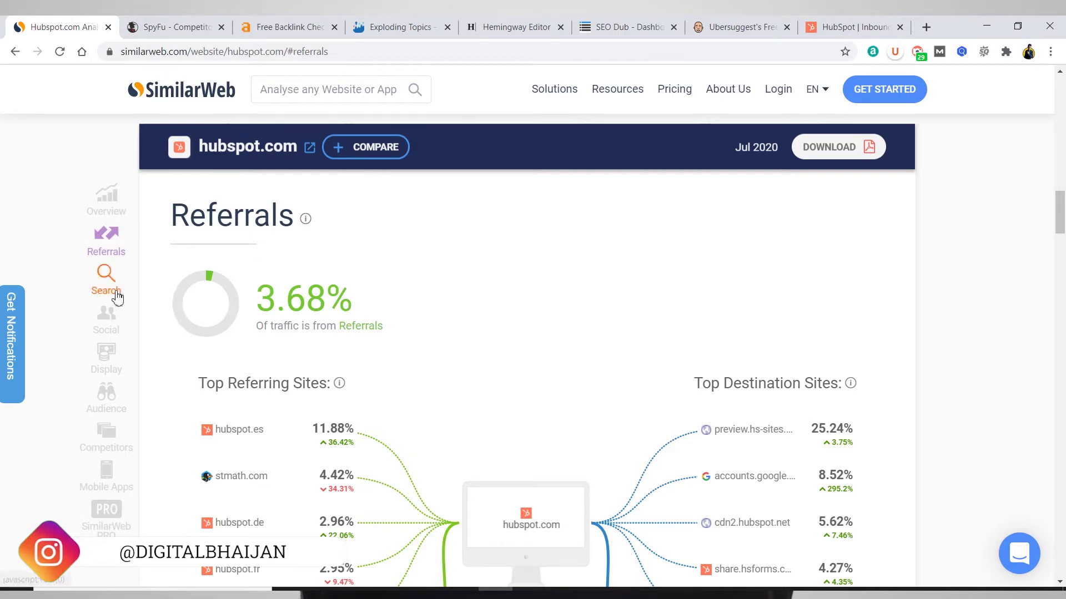
scroll(443, 310, "down", 2)
scroll(443, 310, "up", 1)
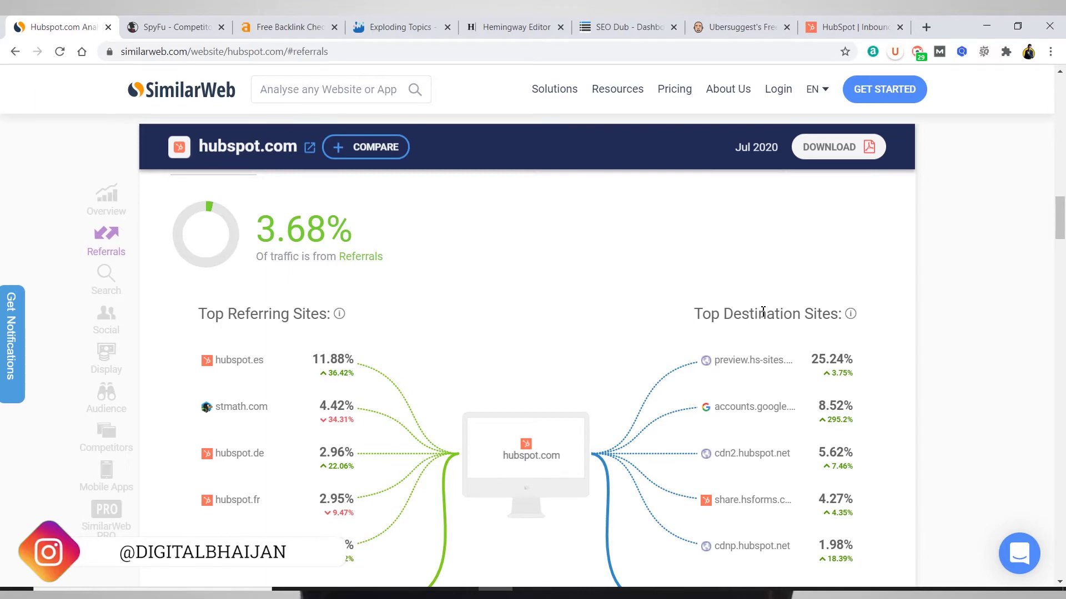
Review the organic and paid search shares and the top five keywords of each in the Search section.
scroll(634, 349, "down", 10)
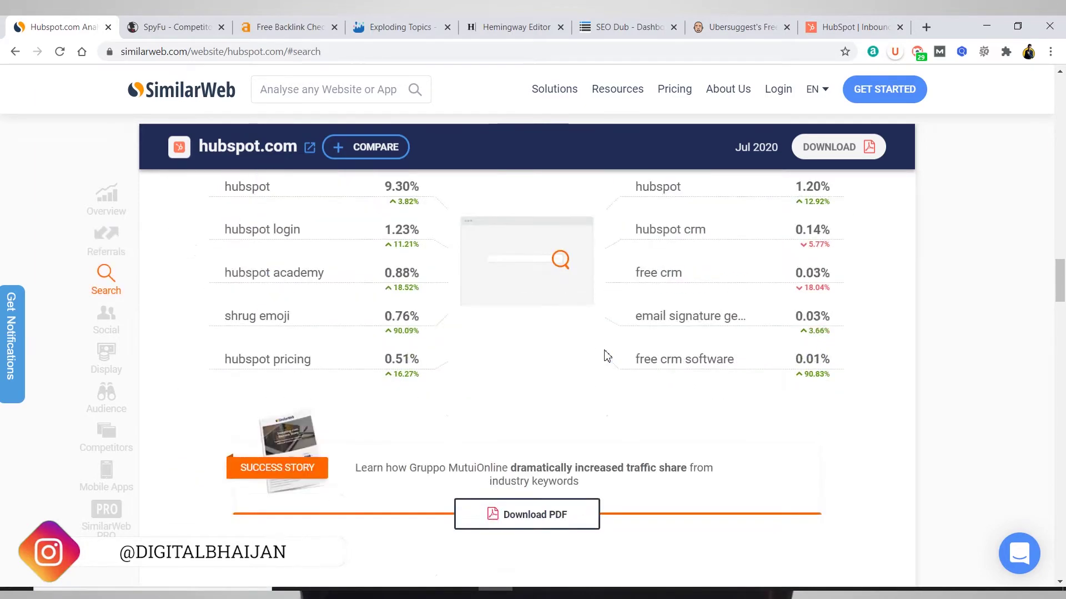
scroll(604, 351, "up", 2)
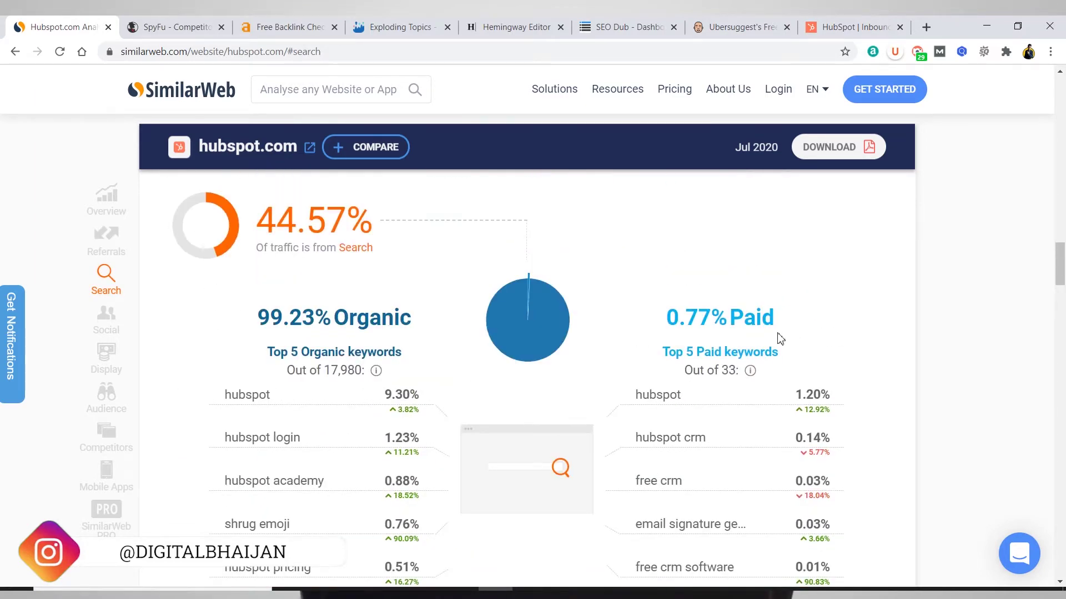
scroll(468, 376, "down", 2)
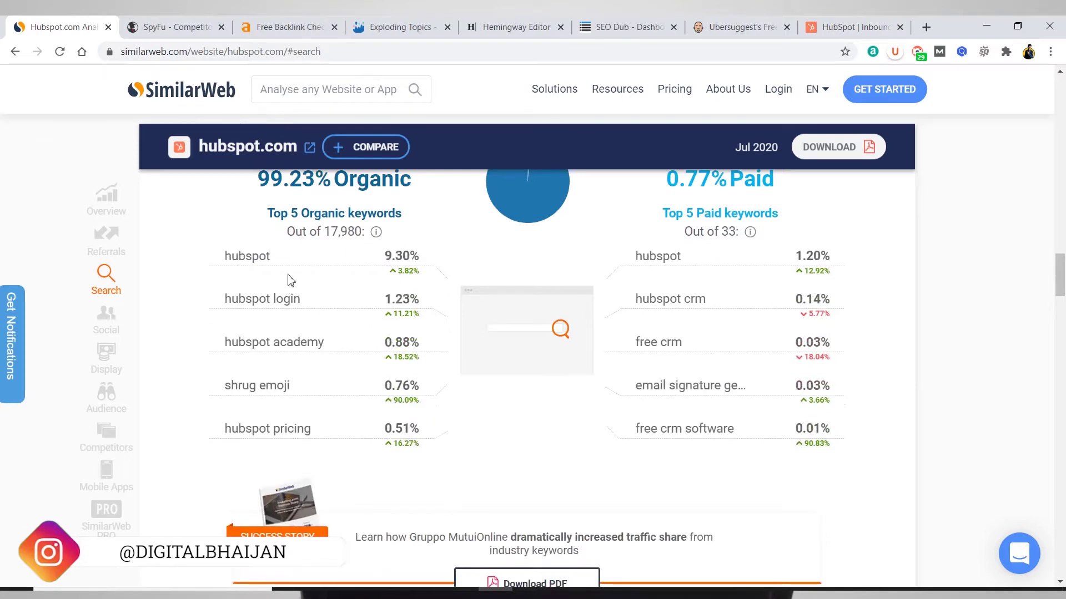
scroll(438, 362, "up", 1)
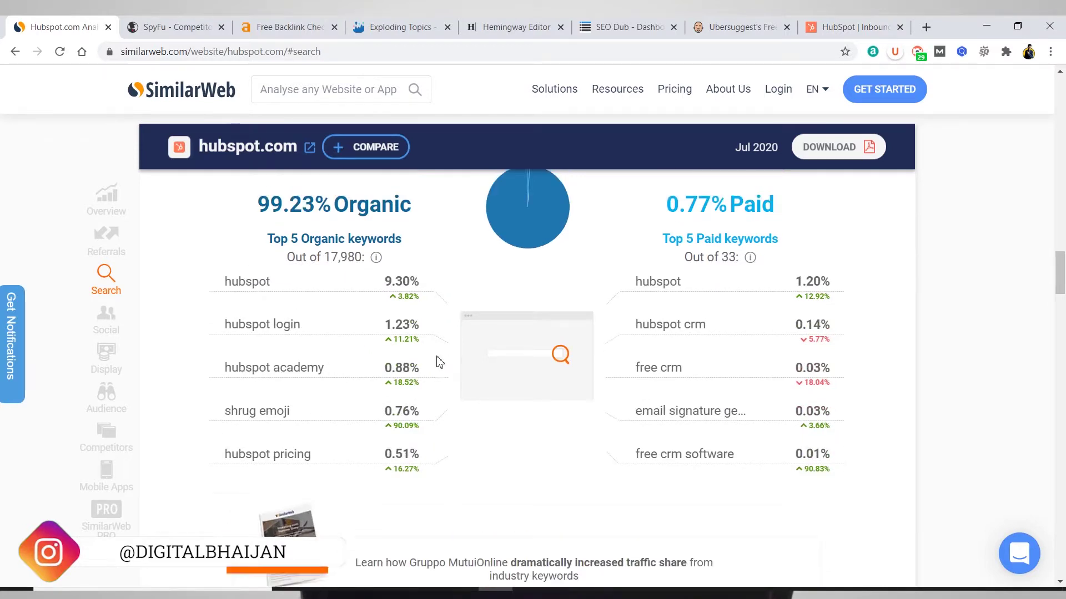
scroll(447, 350, "down", 1)
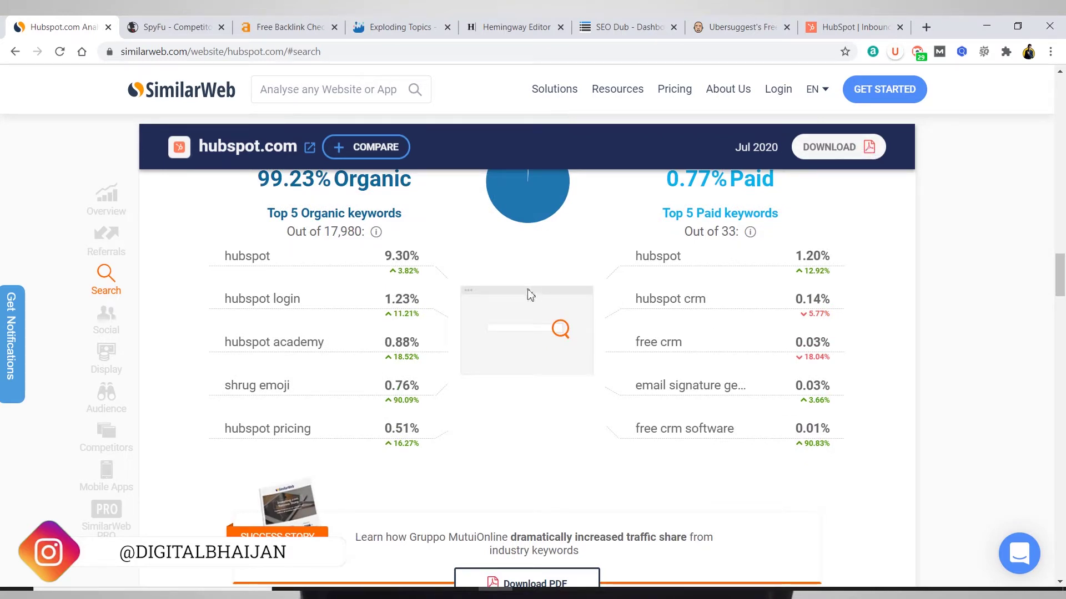
Skim the remaining report sections, including the similar sites, and return to the July 2020 overview.
scroll(606, 325, "down", 15)
scroll(609, 327, "down", 15)
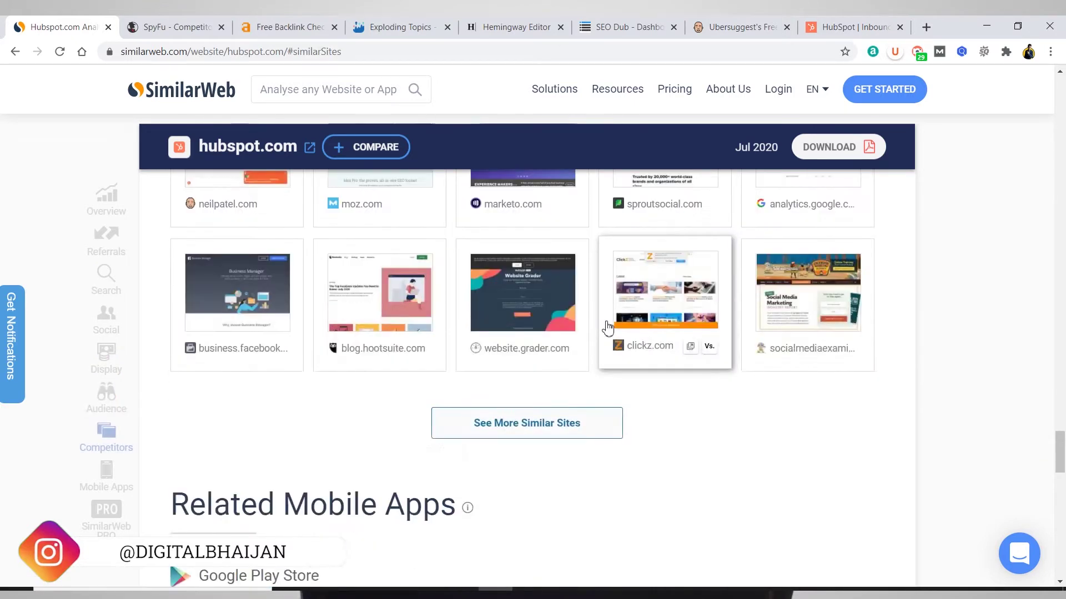
scroll(607, 327, "down", 15)
key("Home")
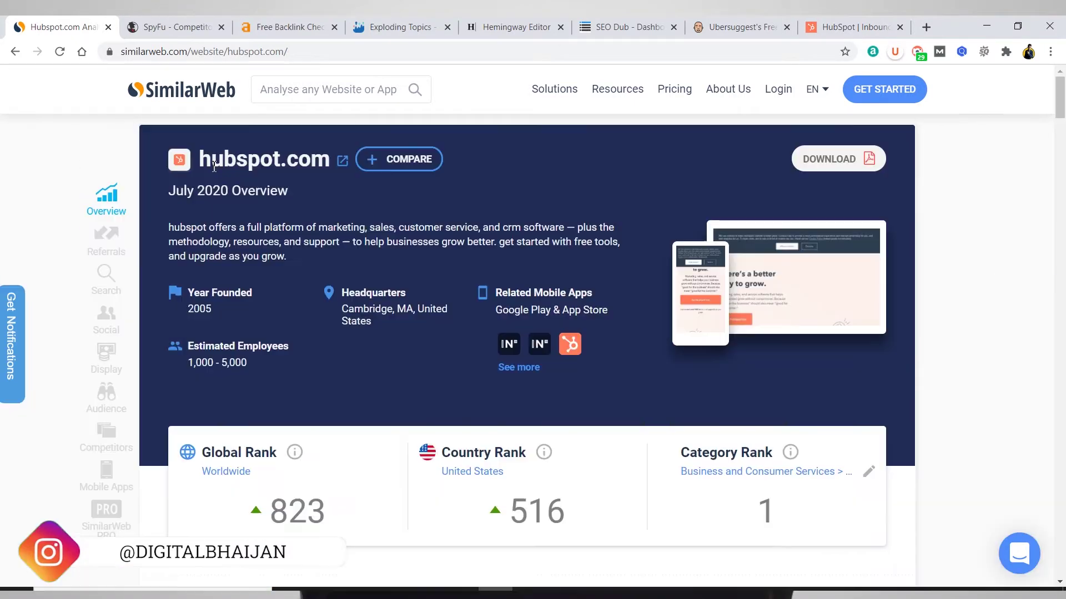
left_click(177, 26)
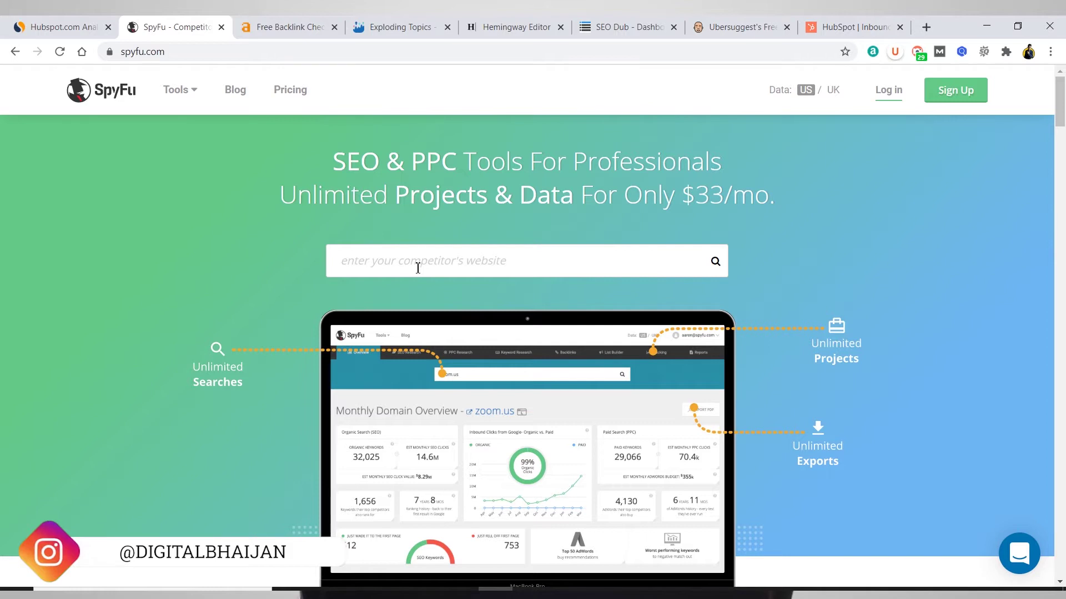
left_click(516, 254)
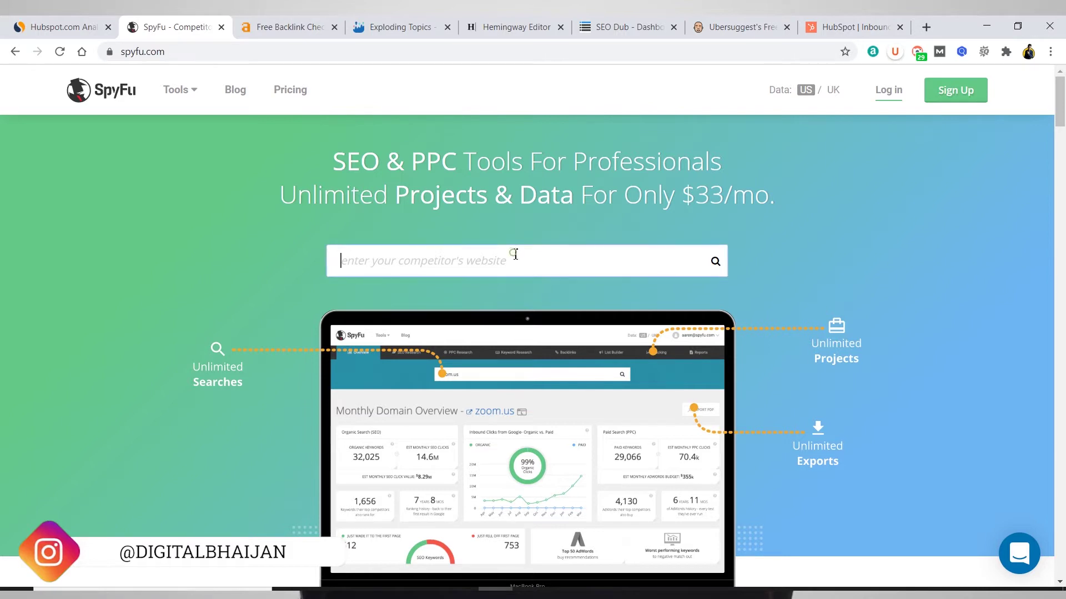
type("https://www.hubspot.com/")
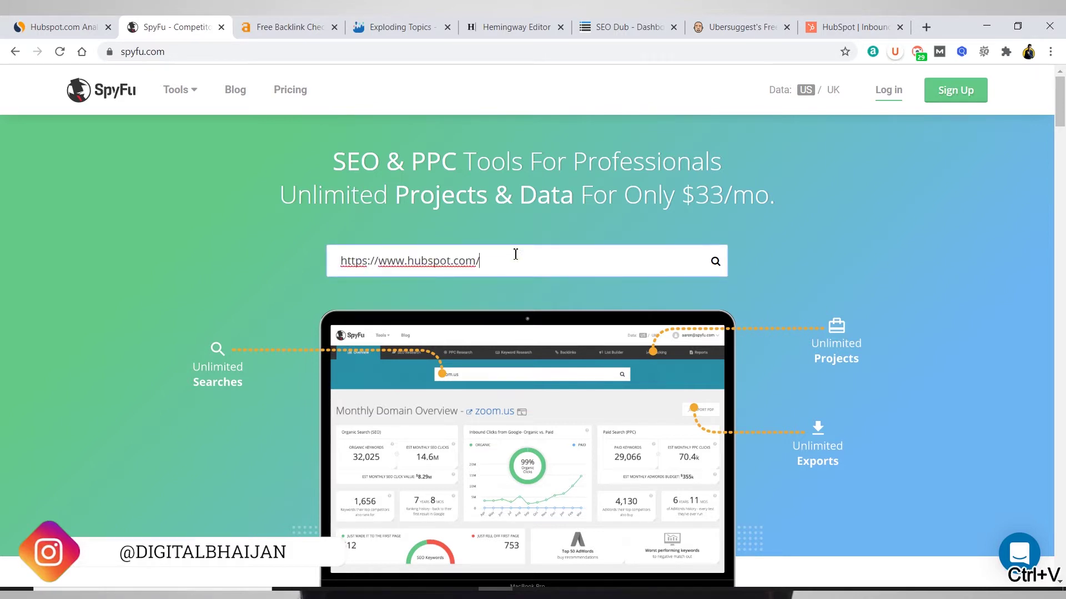
key("Return")
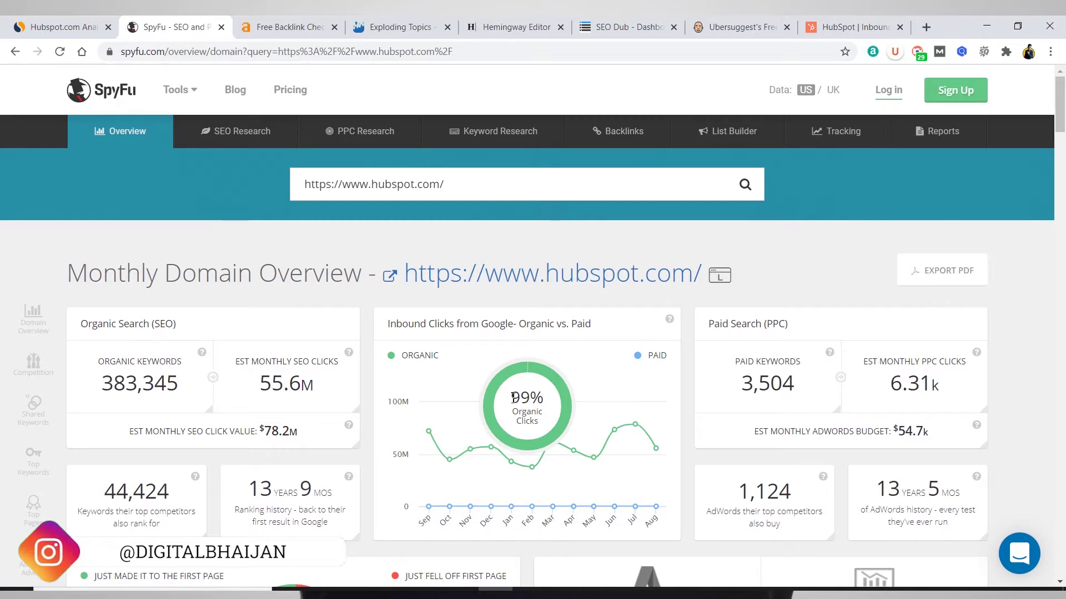
Examine the Monthly Domain Overview's organic search, inbound clicks and paid search figures for hubspot.com.
scroll(511, 398, "down", 1)
scroll(509, 398, "down", 1)
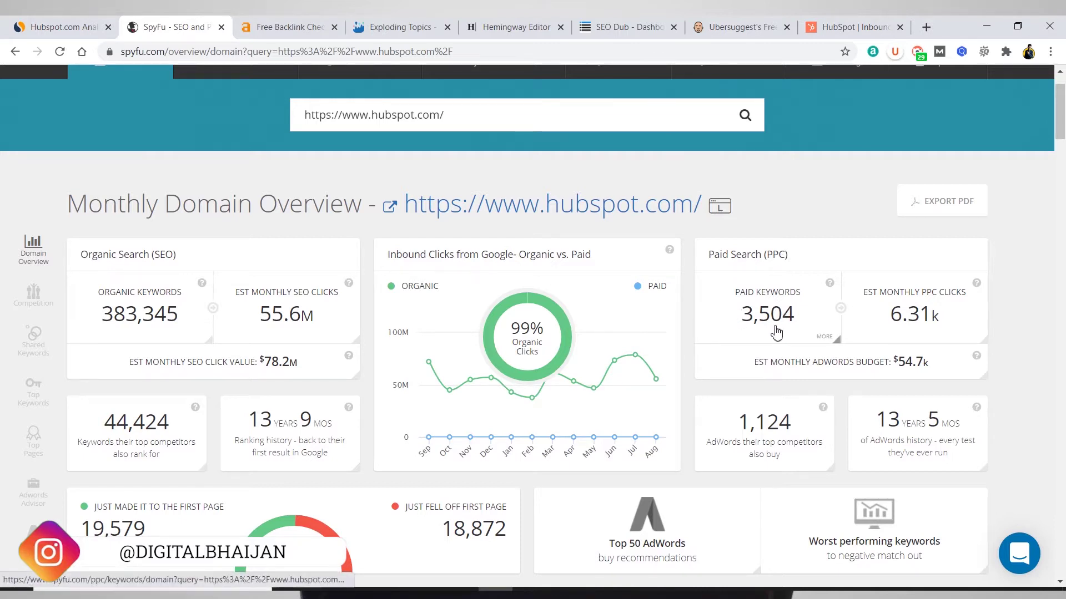
scroll(763, 328, "down", 1)
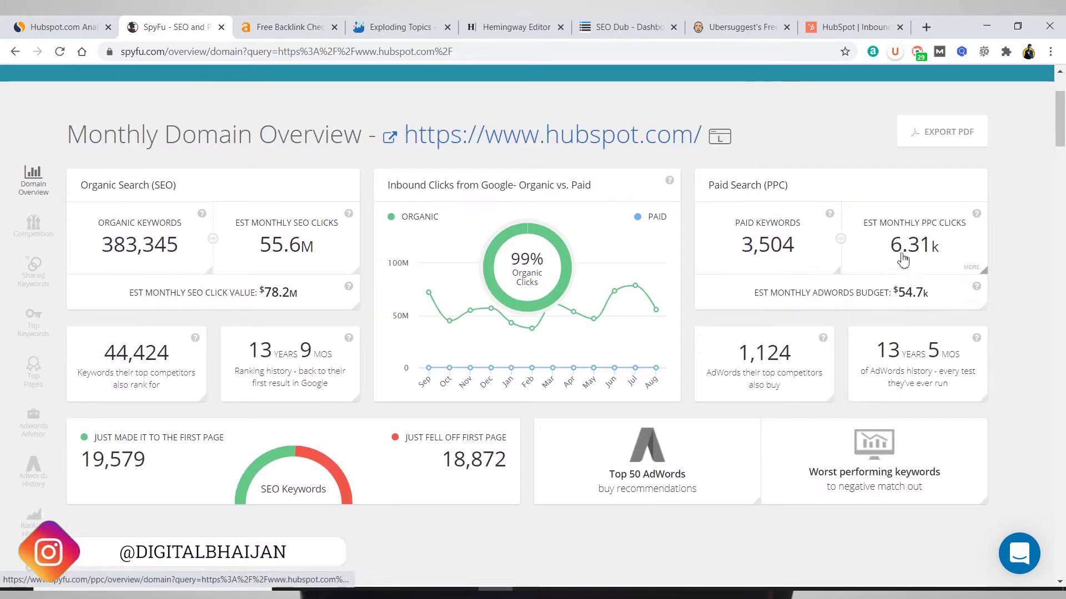
scroll(552, 352, "down", 1)
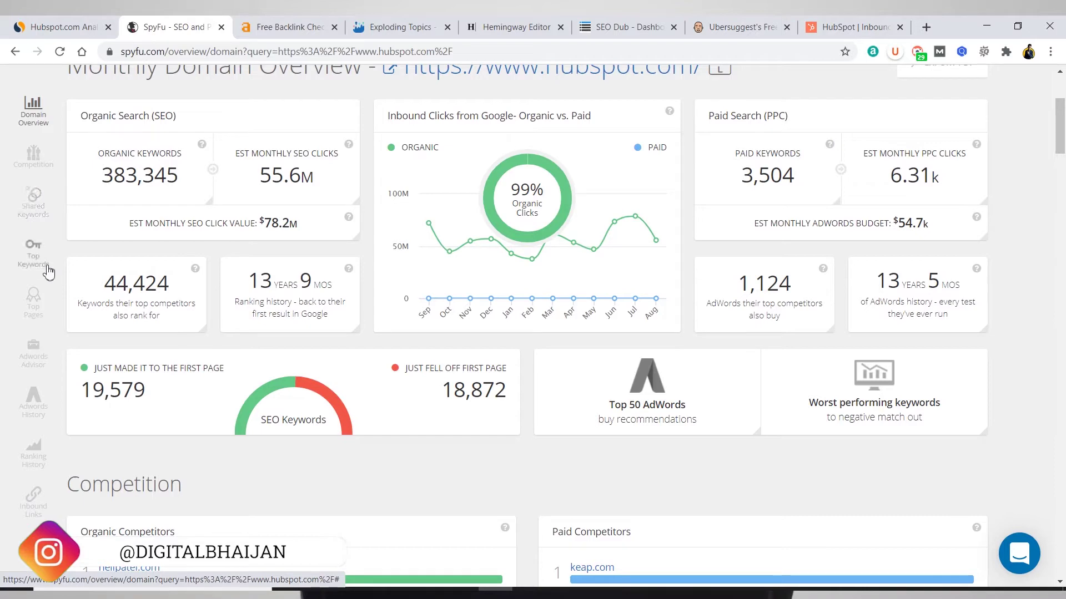
Review hubspot.com's organic and paid competitors in the Competition section.
scroll(249, 350, "down", 6)
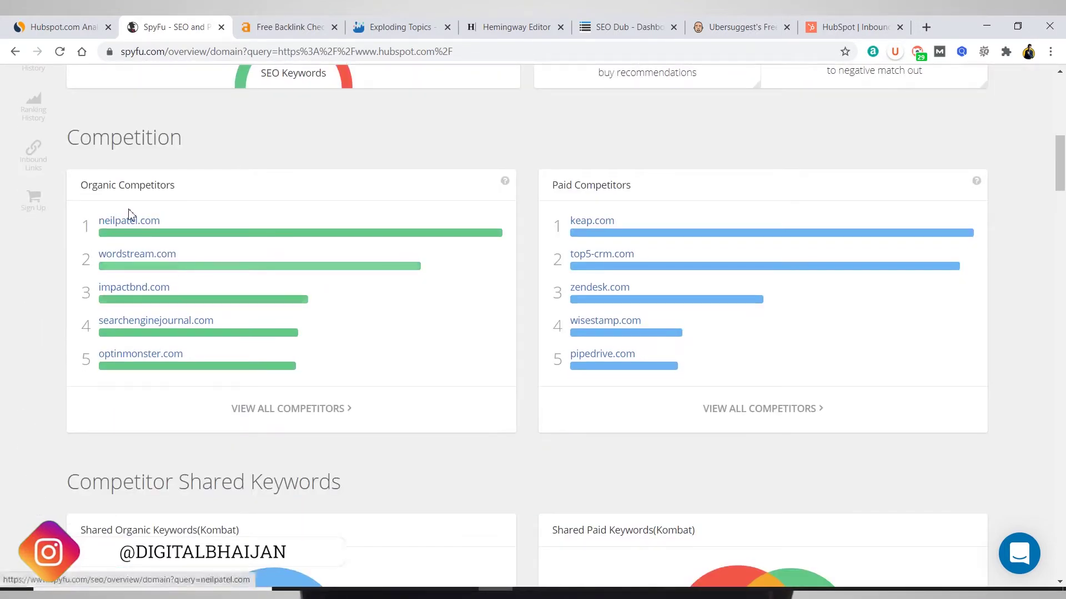
left_click_drag(178, 192, 81, 186)
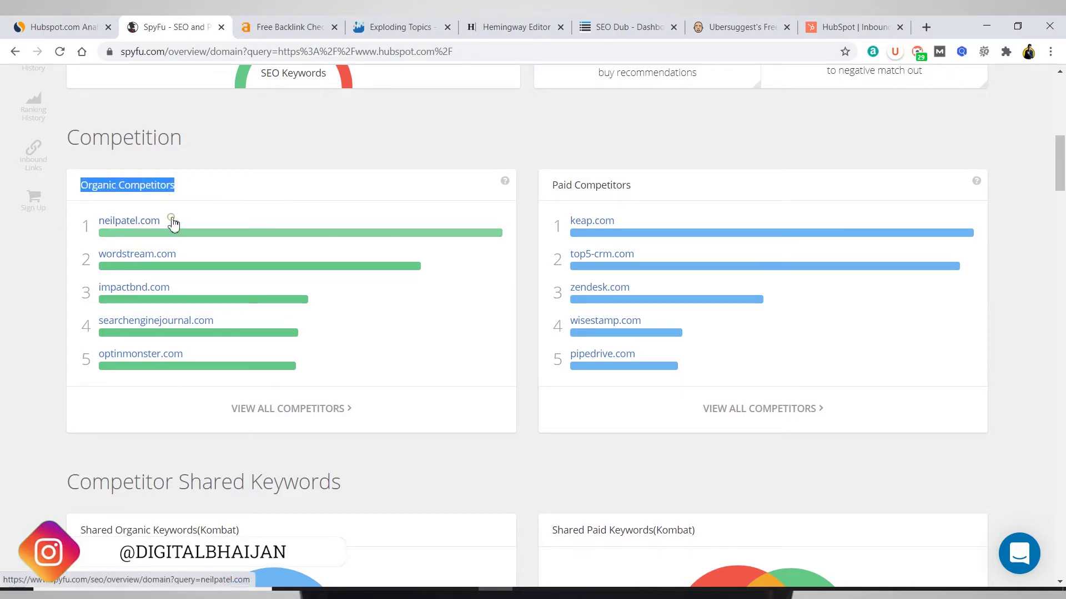
left_click(225, 154)
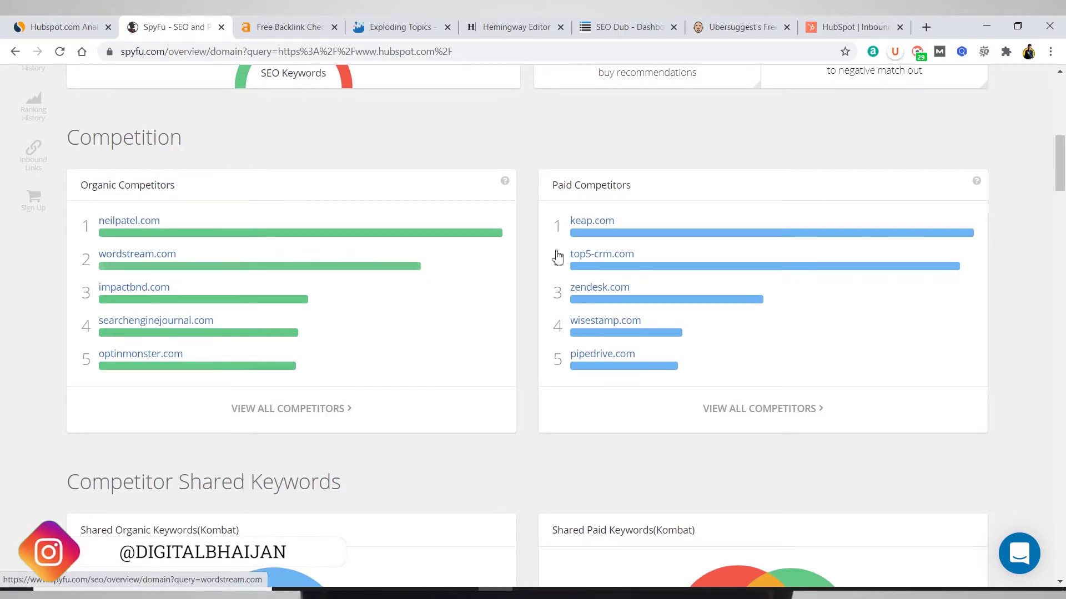
Inspect the Shared Organic Keywords diagram comparing hubspot.com with neilpatel.com and wordstream.com, including each domain's region and the overlaps.
scroll(553, 244, "down", 6)
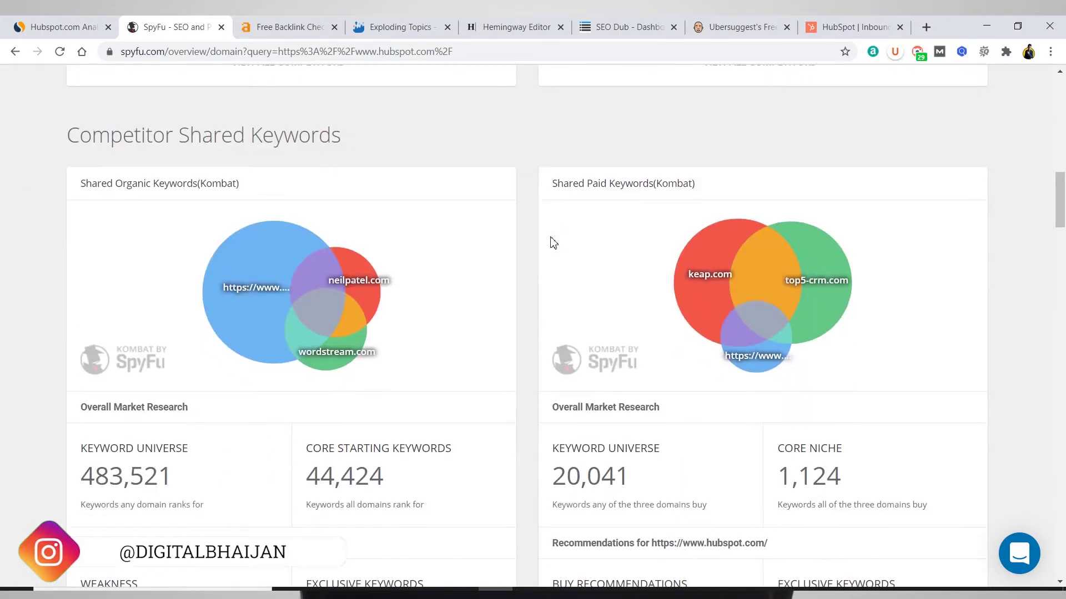
scroll(200, 163, "down", 1)
scroll(201, 163, "up", 1)
left_click_drag(358, 144, 145, 137)
left_click(440, 143)
mouse_move(257, 291)
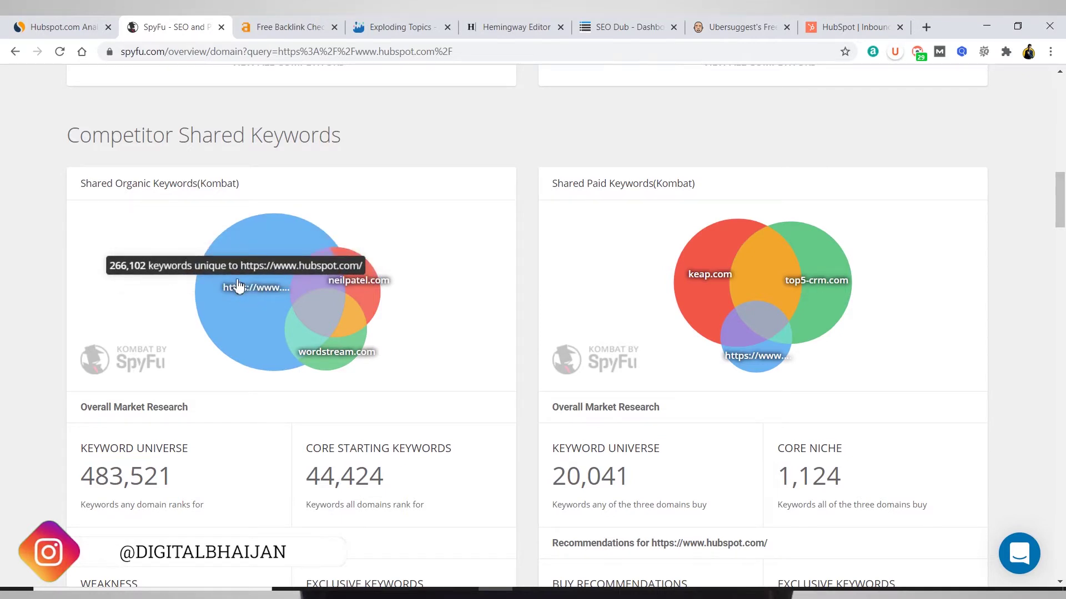
mouse_move(364, 273)
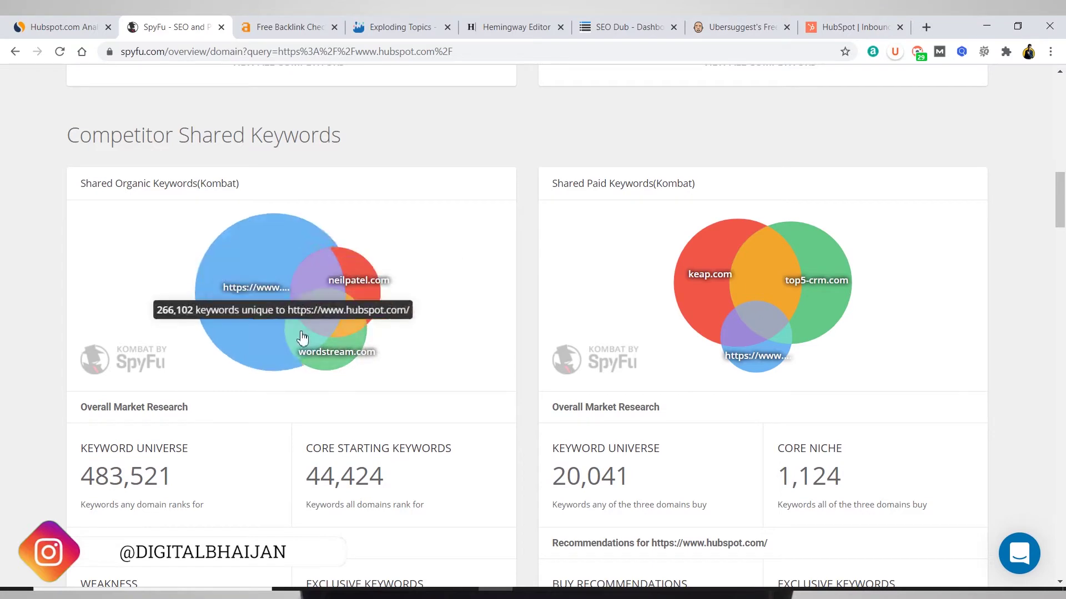
mouse_move(337, 340)
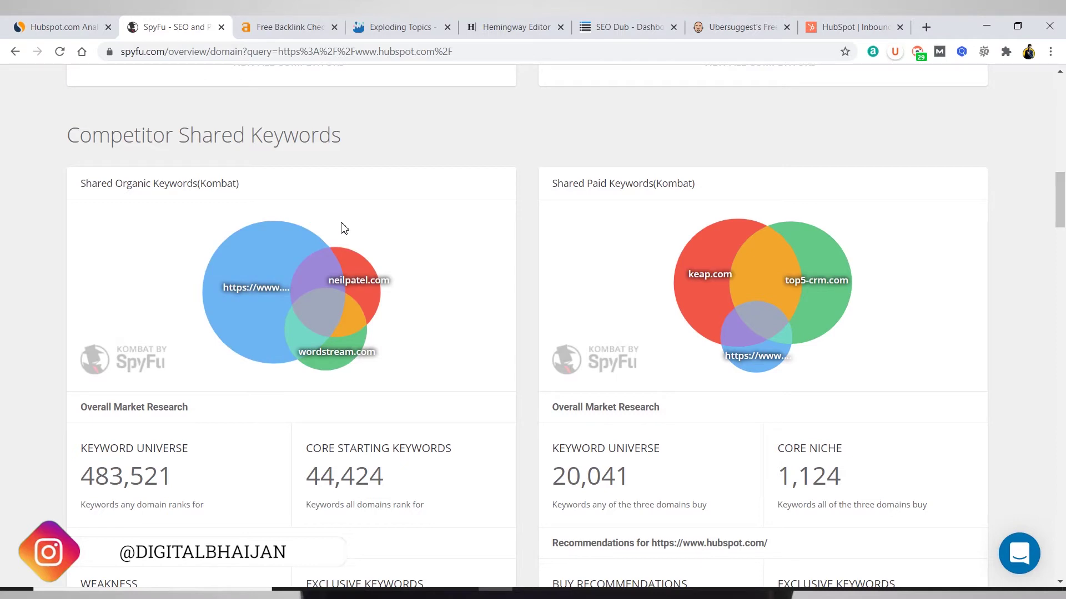
mouse_move(321, 276)
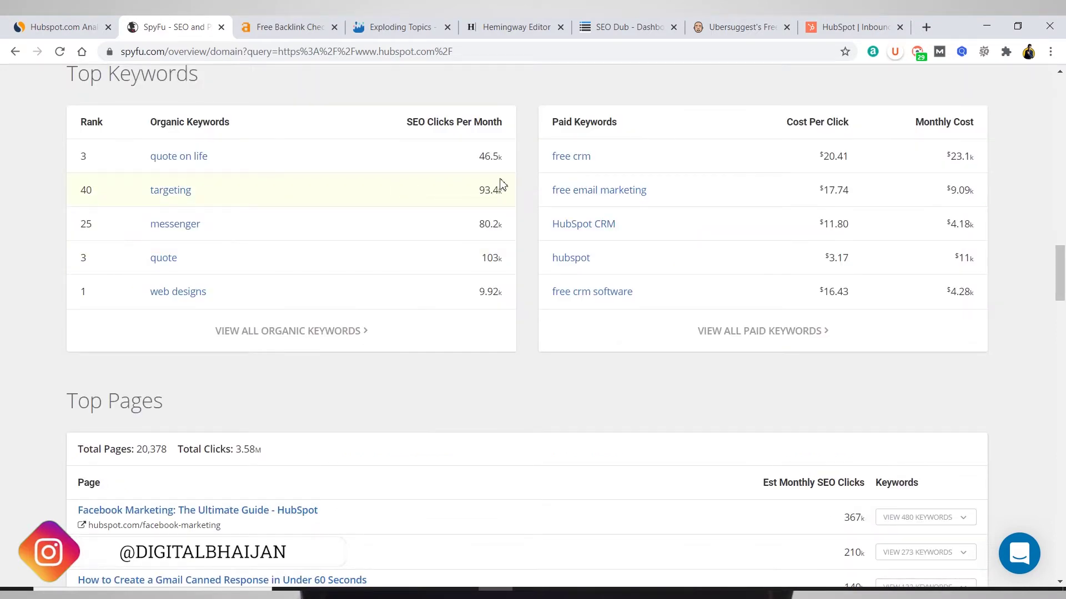
Review the top organic and paid keywords, and expand the keyword list of the "Facebook Marketing: The Ultimate Guide" top page.
scroll(441, 183, "up", 1)
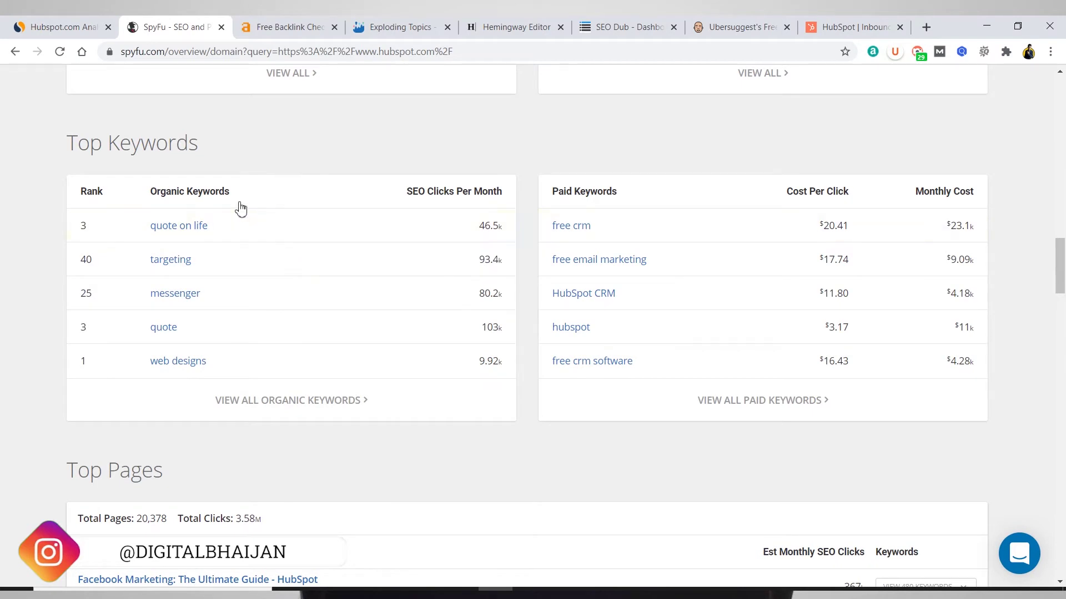
scroll(582, 330, "down", 5)
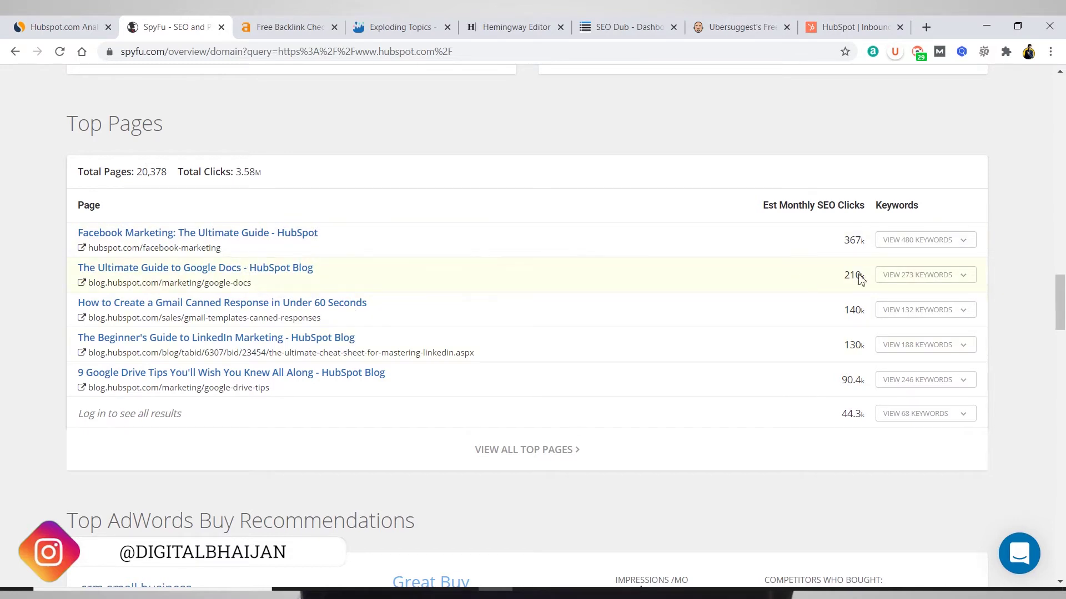
left_click(966, 242)
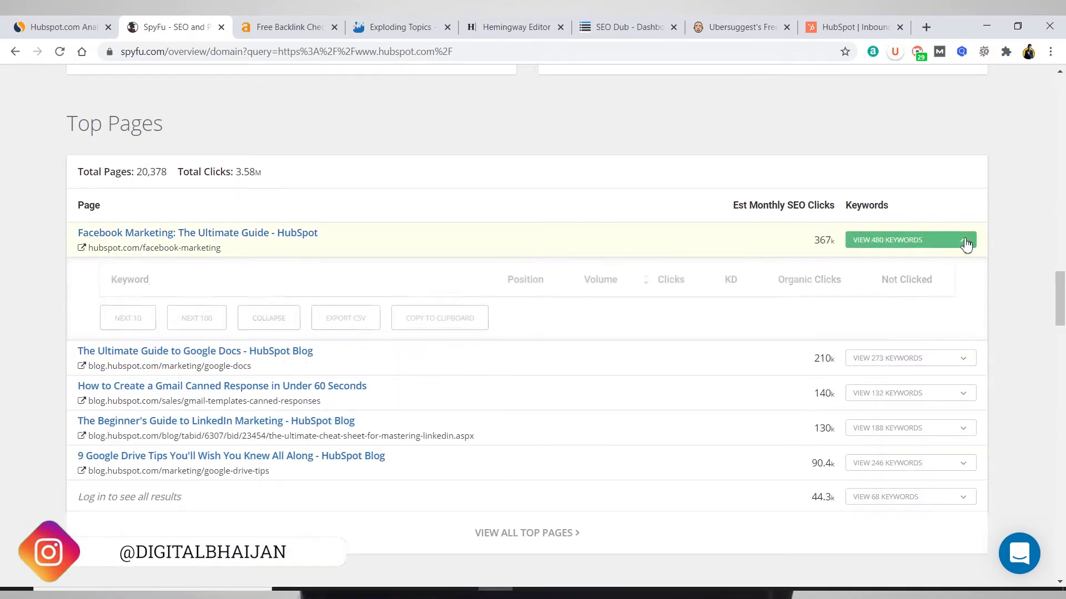
Review the position, volume, clicks and difficulty of the keywords listed for the "Facebook Marketing: The Ultimate Guide" page.
scroll(624, 295, "down", 1)
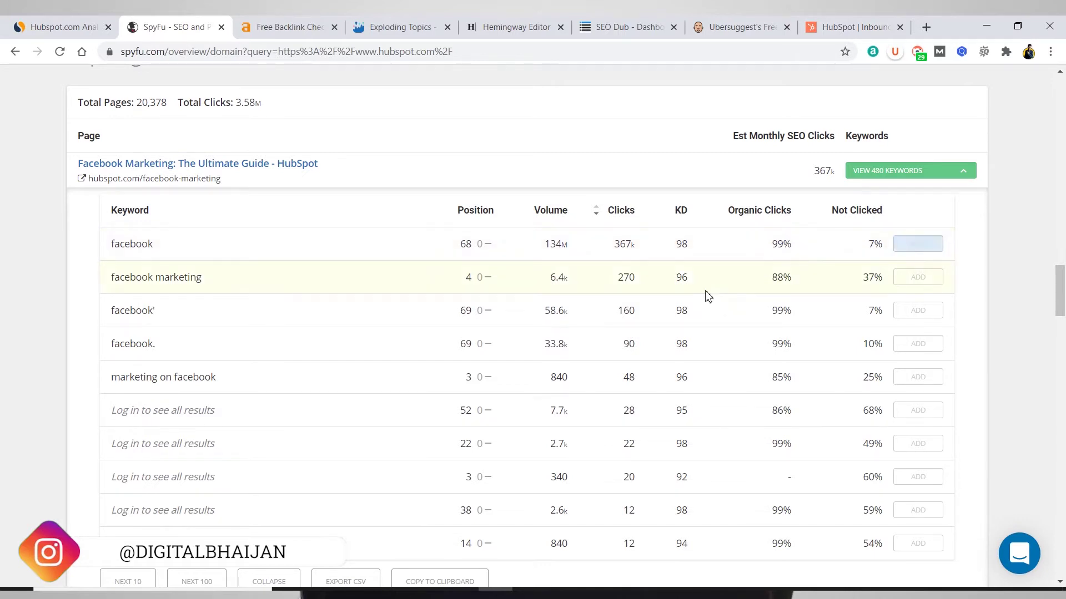
scroll(464, 283, "up", 1)
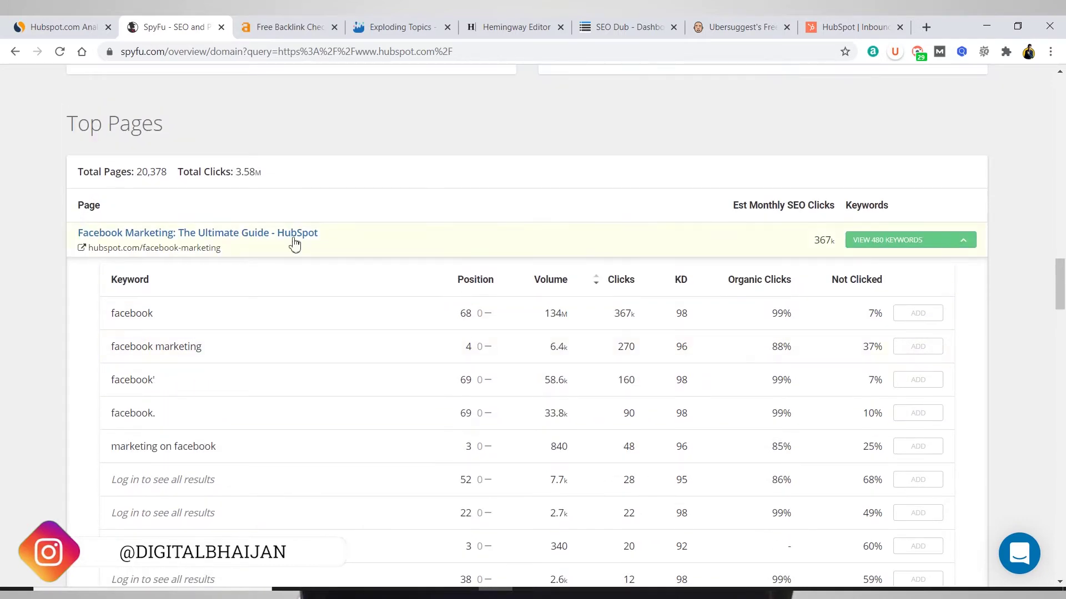
scroll(379, 316, "down", 3)
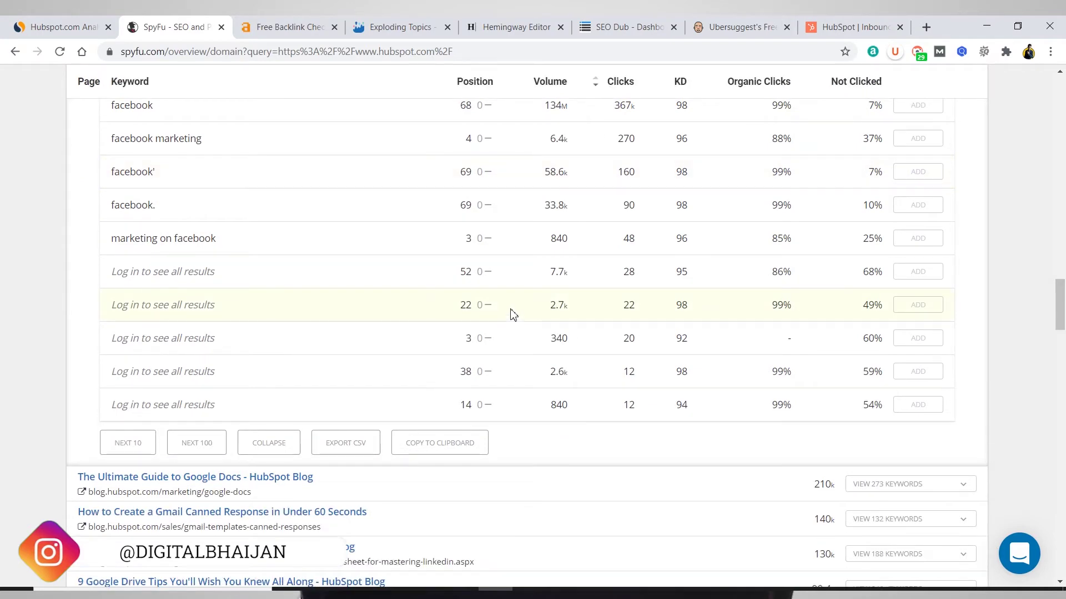
scroll(511, 314, "down", 3)
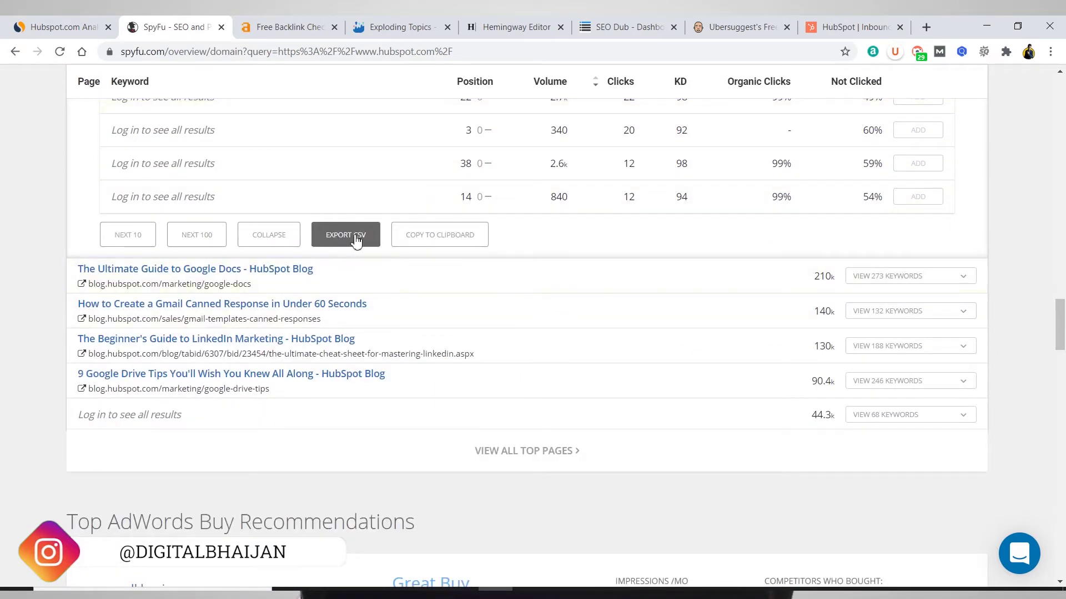
Examine the Organic Ranking History chart for hubspot.com's top 10 keywords, and return to the start of the overview.
scroll(475, 354, "down", 14)
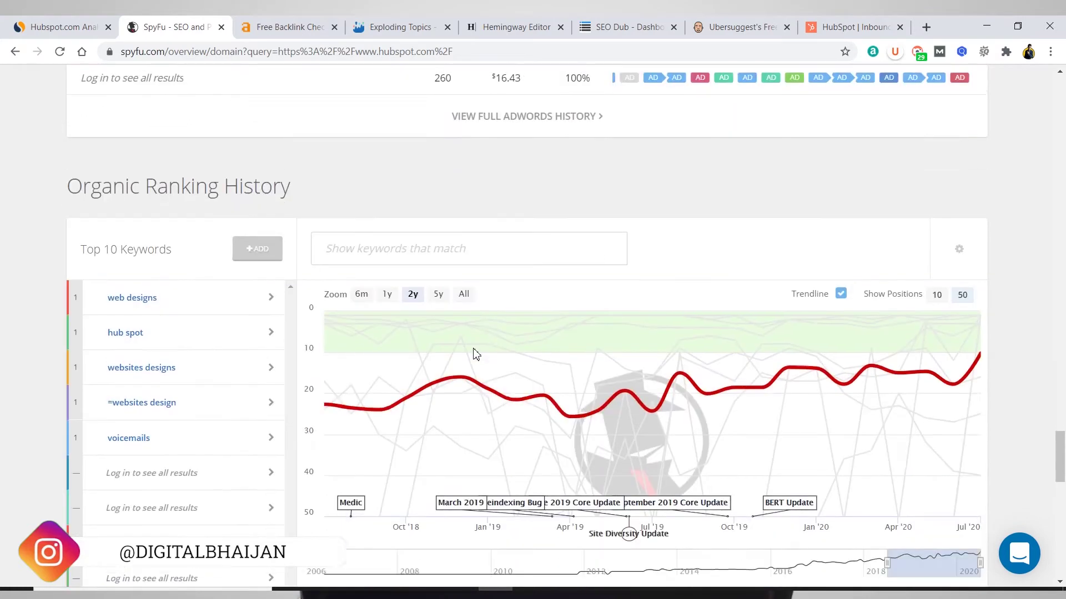
scroll(476, 354, "down", 1)
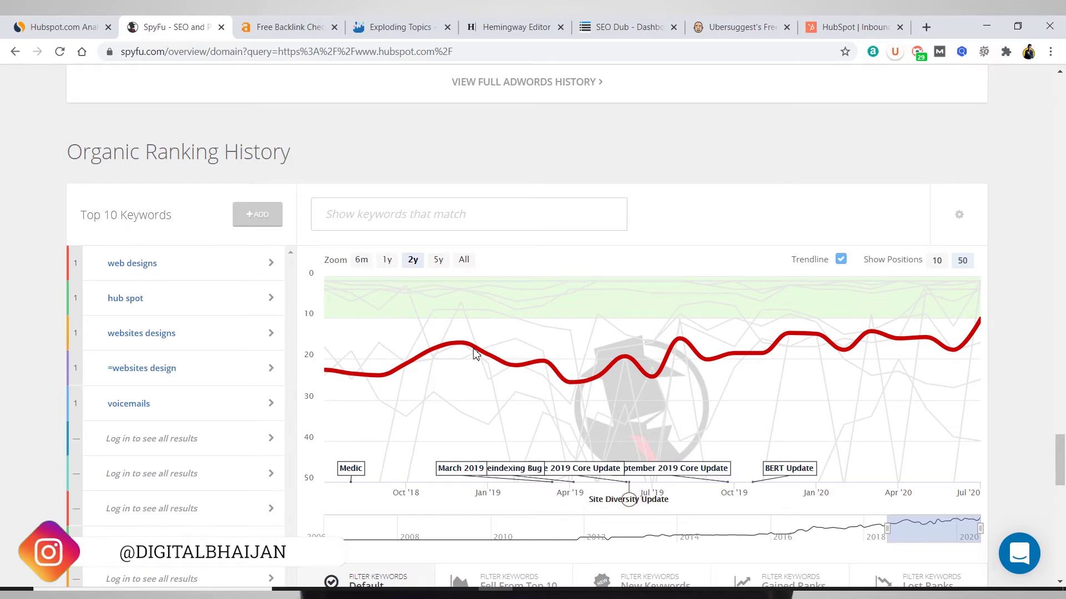
key("Home")
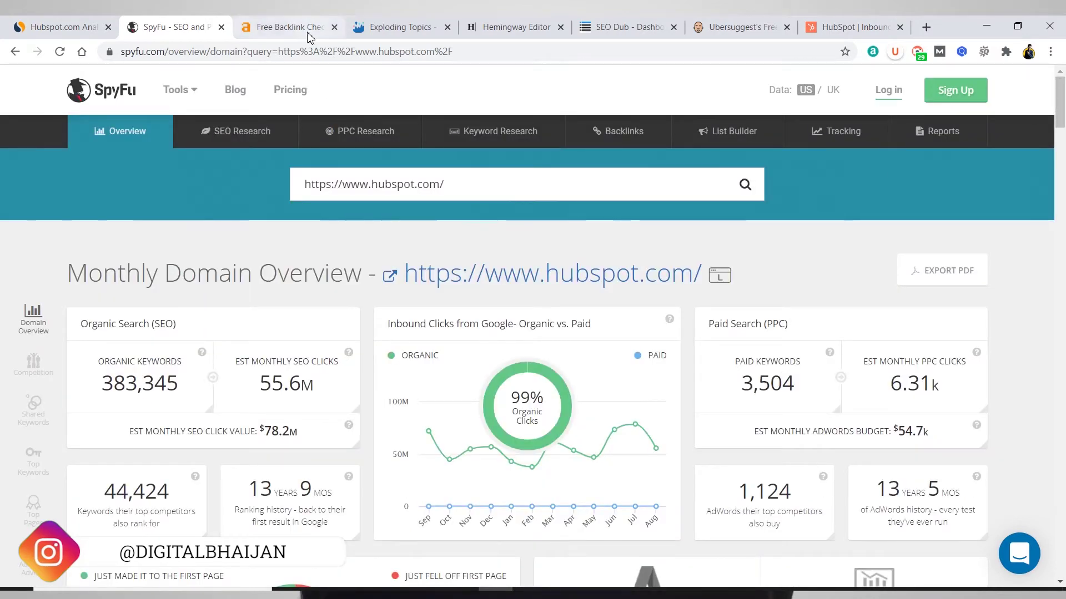
Switch to the Ahrefs Backlink Checker and look over the free tools listed under Features in the page footer.
left_click(268, 20)
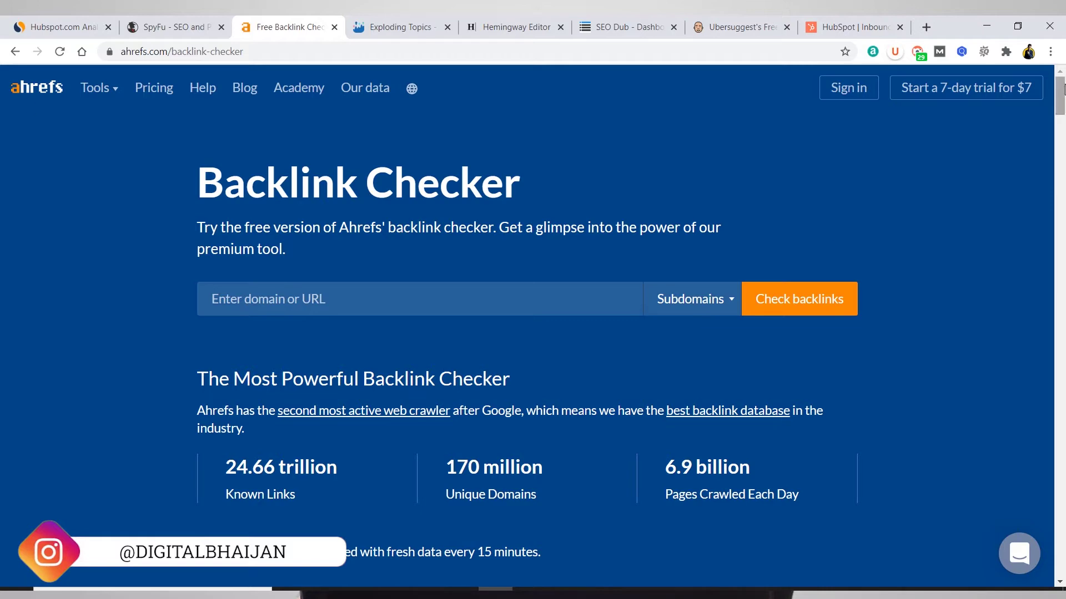
left_click_drag(1061, 88, 1062, 563)
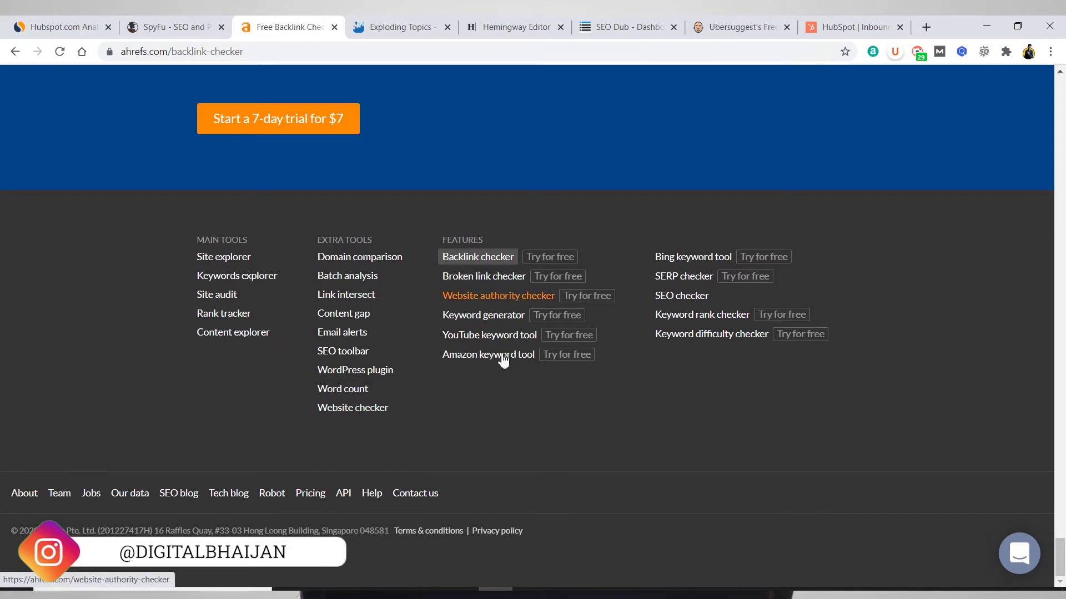
left_click_drag(507, 369, 471, 251)
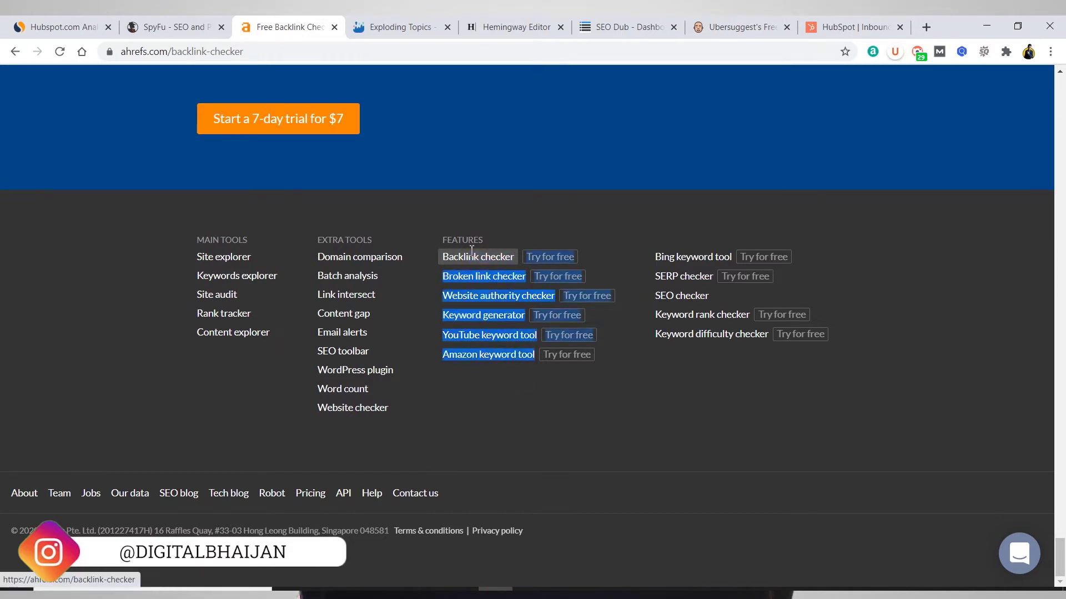
left_click(441, 243)
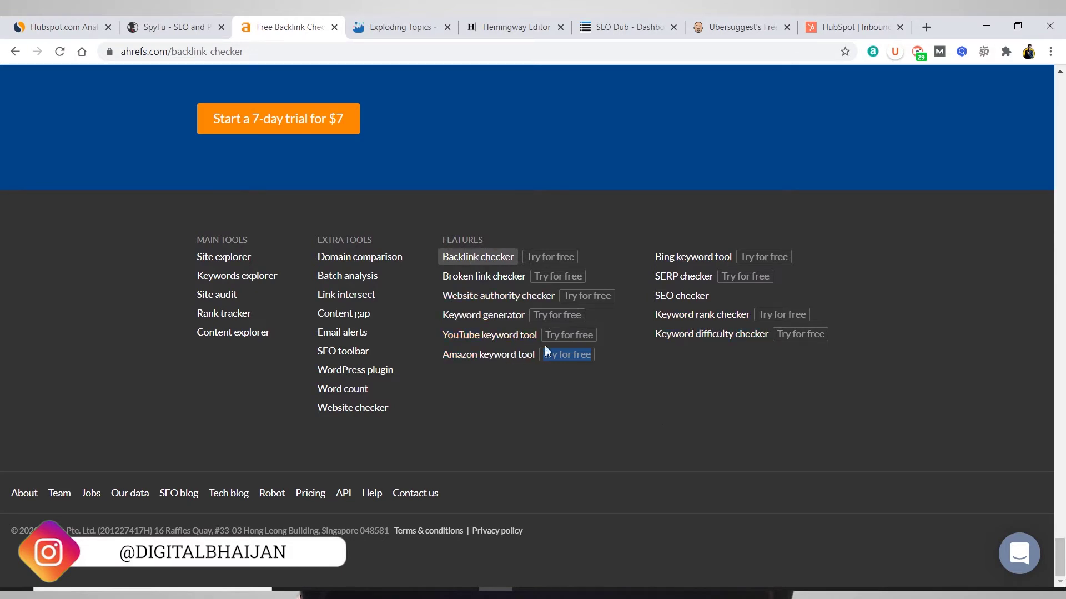
key("Home")
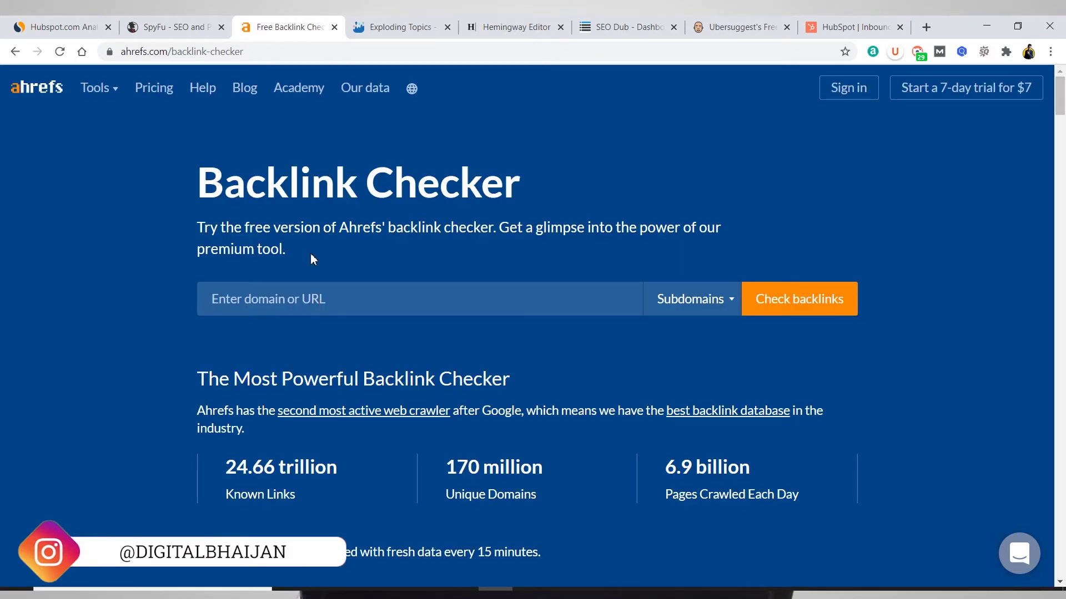
left_click(326, 301)
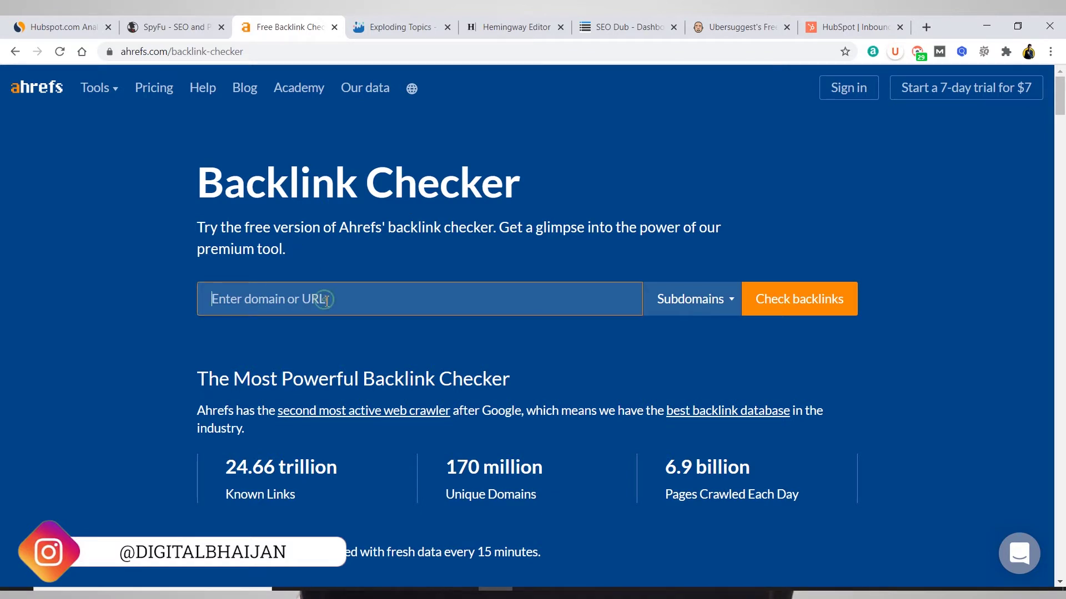
type("https://www.hubspot.com/")
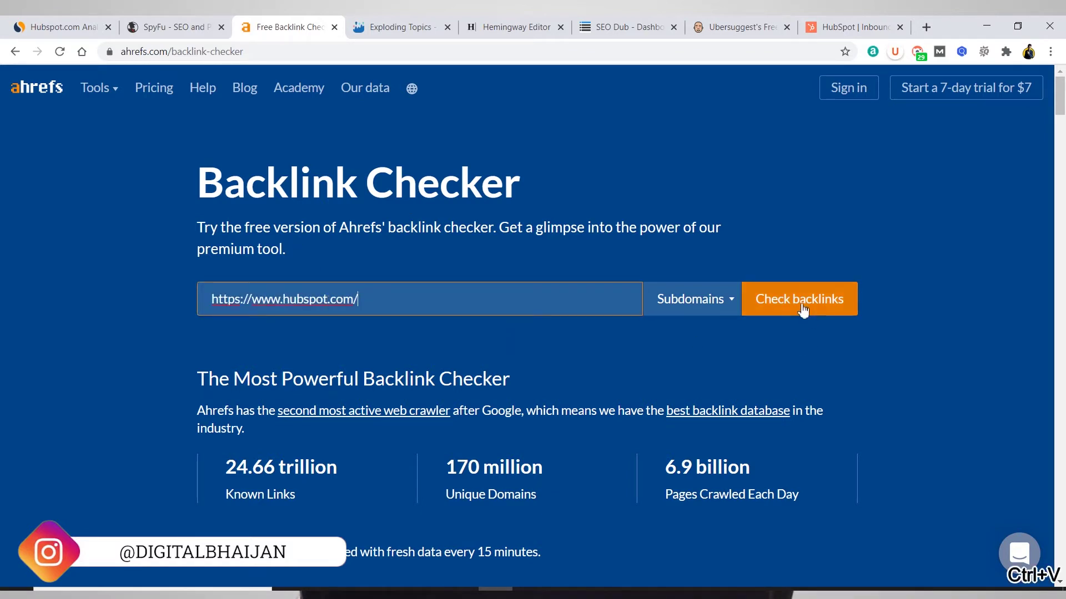
left_click(726, 308)
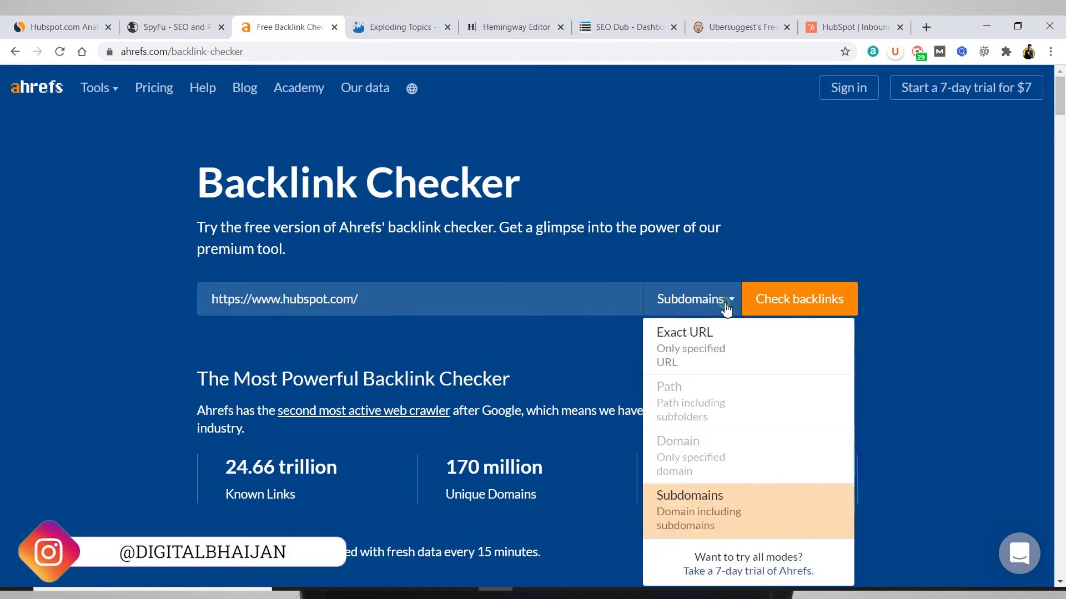
left_click(726, 307)
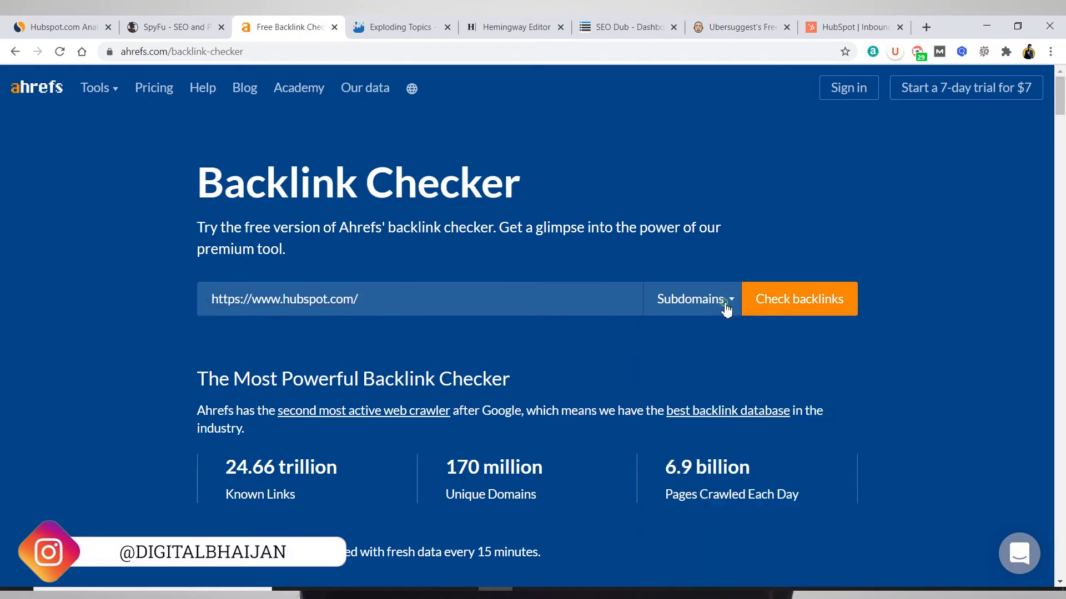
left_click(812, 307)
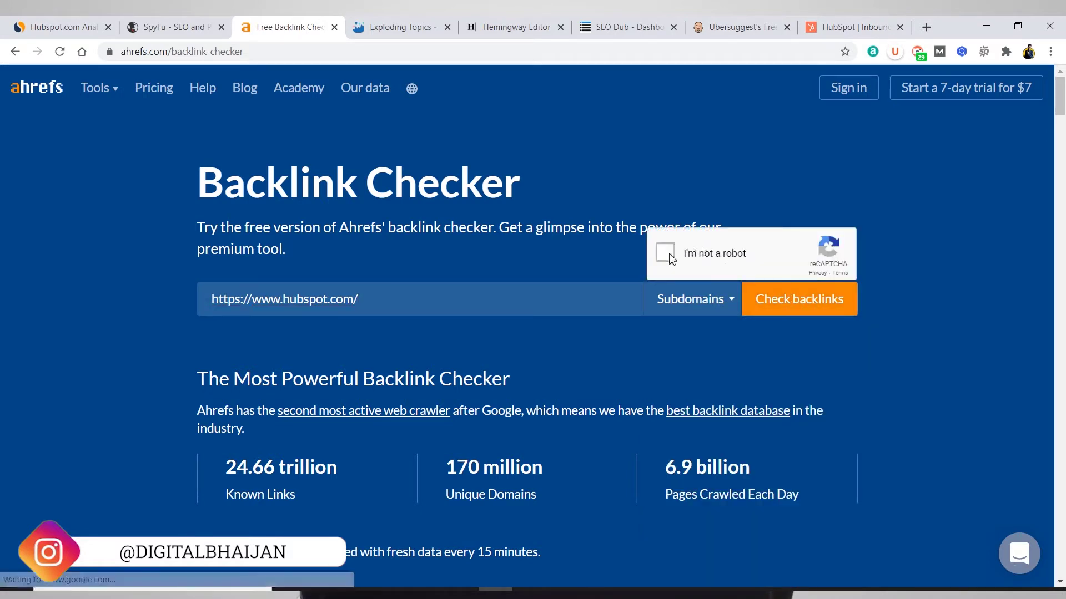
Complete the reCAPTCHA by selecting all images with taxis to load the backlink profile for hubspot.com.
left_click(670, 256)
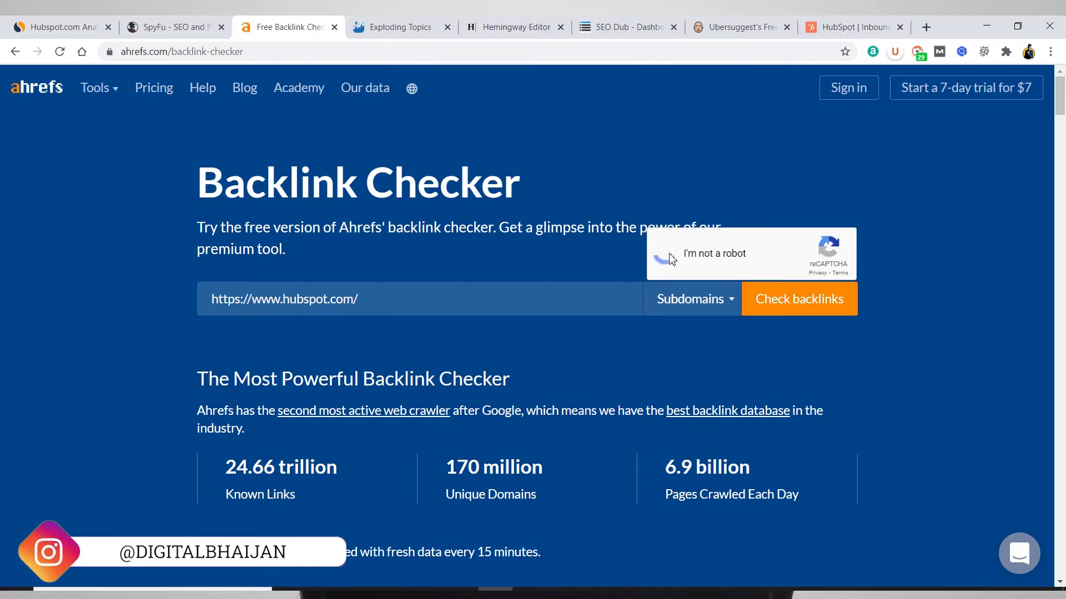
left_click(420, 294)
left_click(481, 301)
left_click(601, 204)
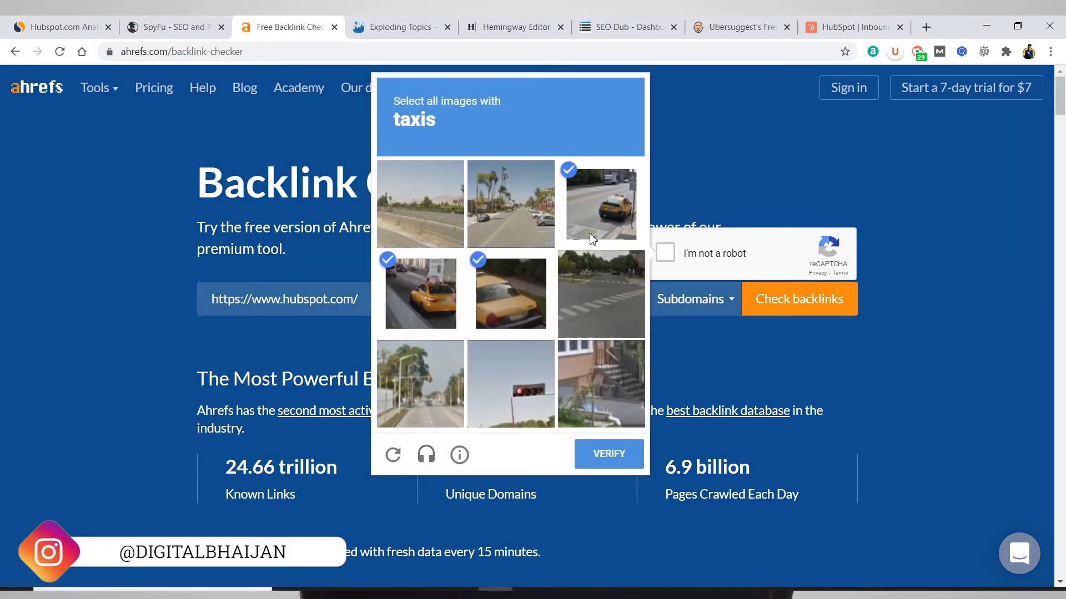
left_click(631, 453)
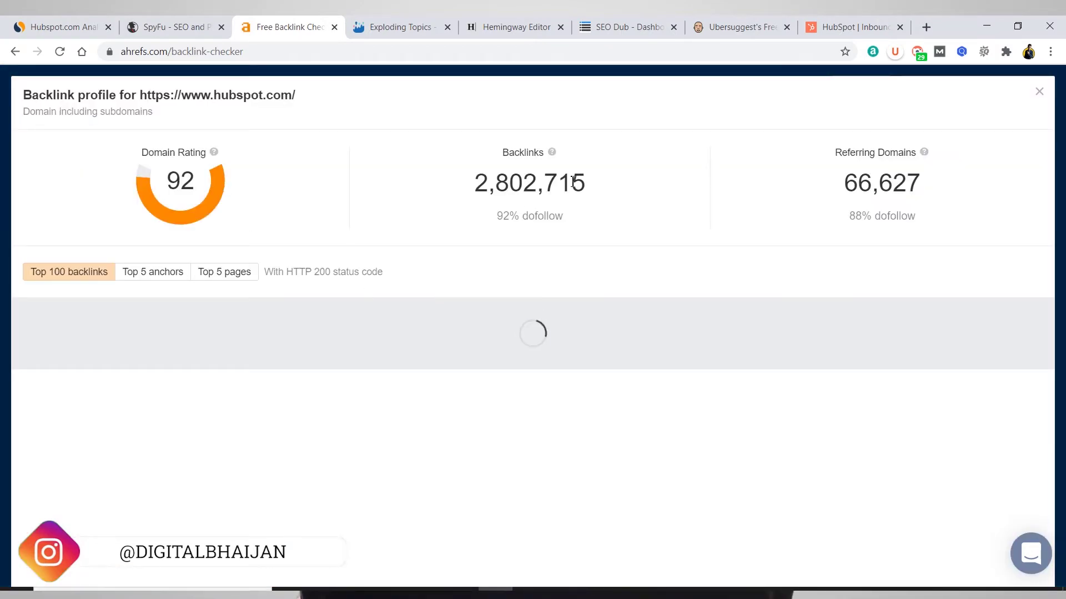
Examine hubspot.com's domain rating, backlinks and referring domains, and read through the top 100 backlinks with their referring pages and anchors.
scroll(342, 270, "down", 1)
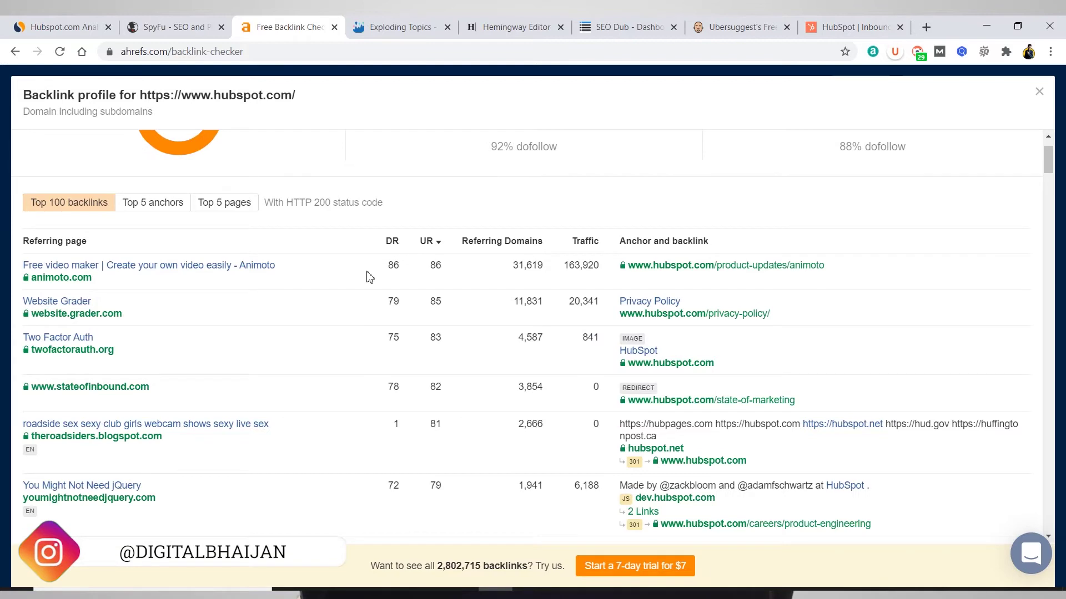
scroll(361, 274, "up", 1)
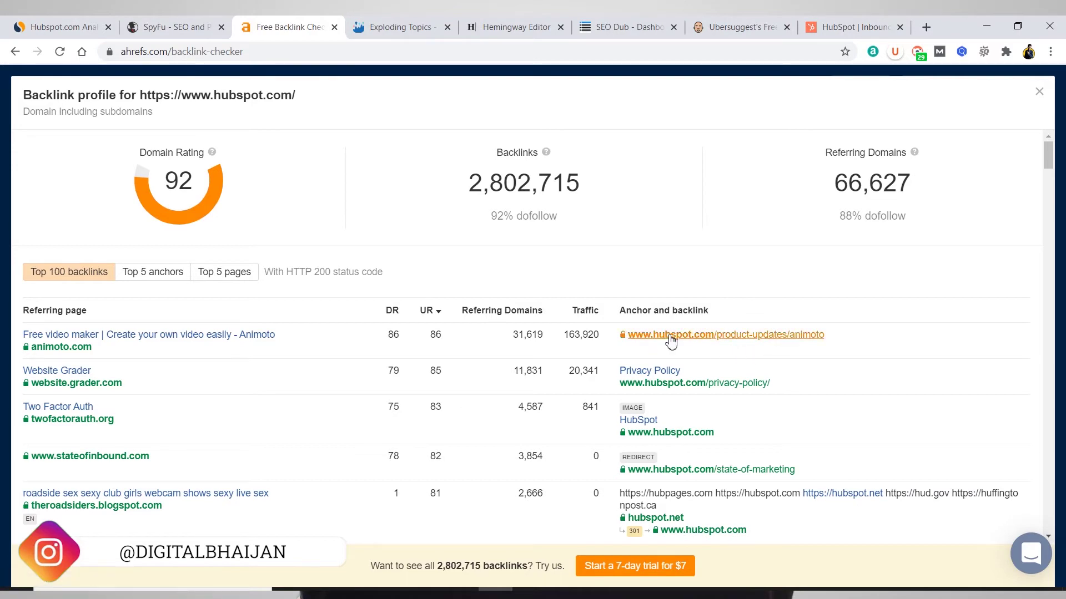
scroll(529, 291, "down", 3)
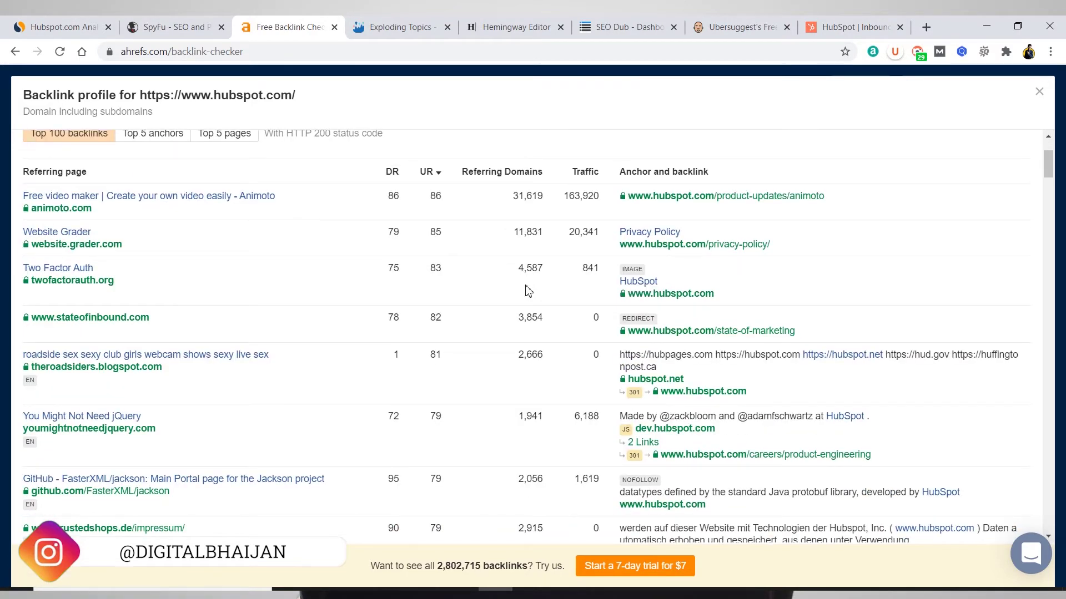
scroll(529, 291, "down", 10)
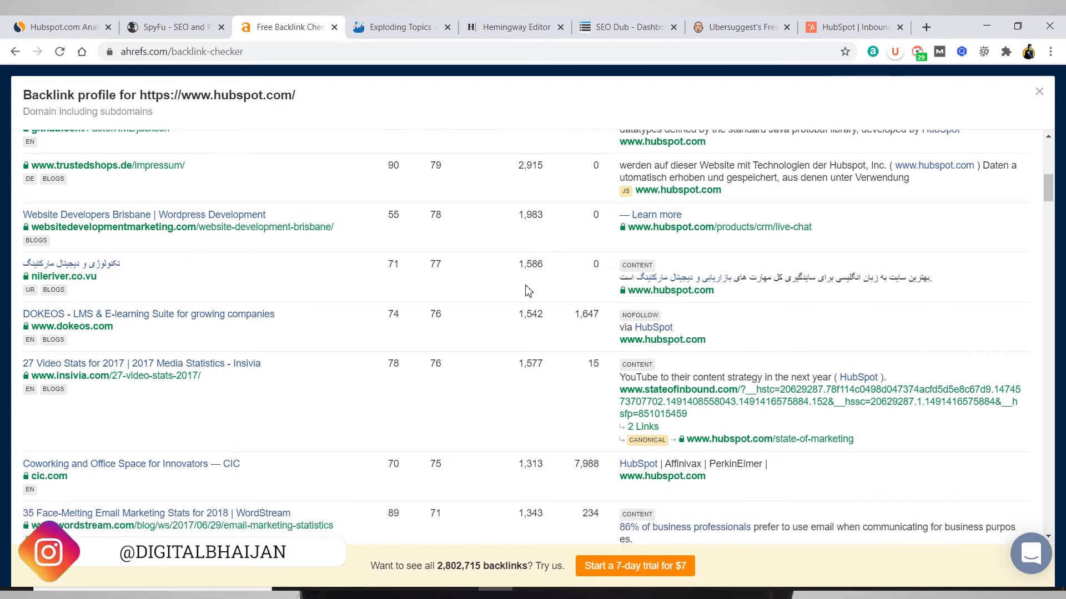
scroll(371, 257, "down", 4)
scroll(305, 247, "down", 5)
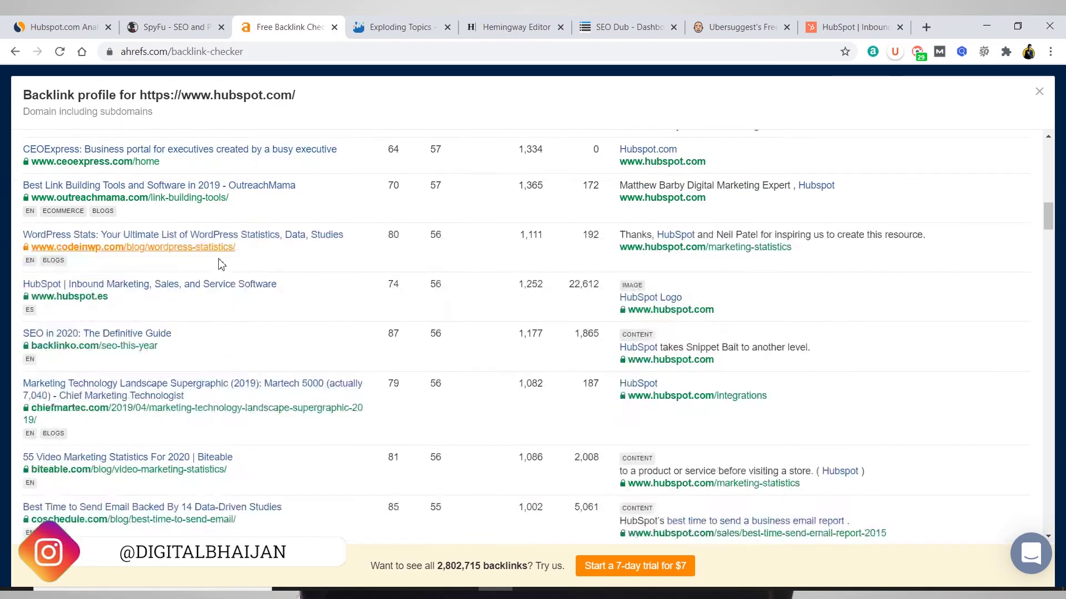
scroll(216, 264, "down", 20)
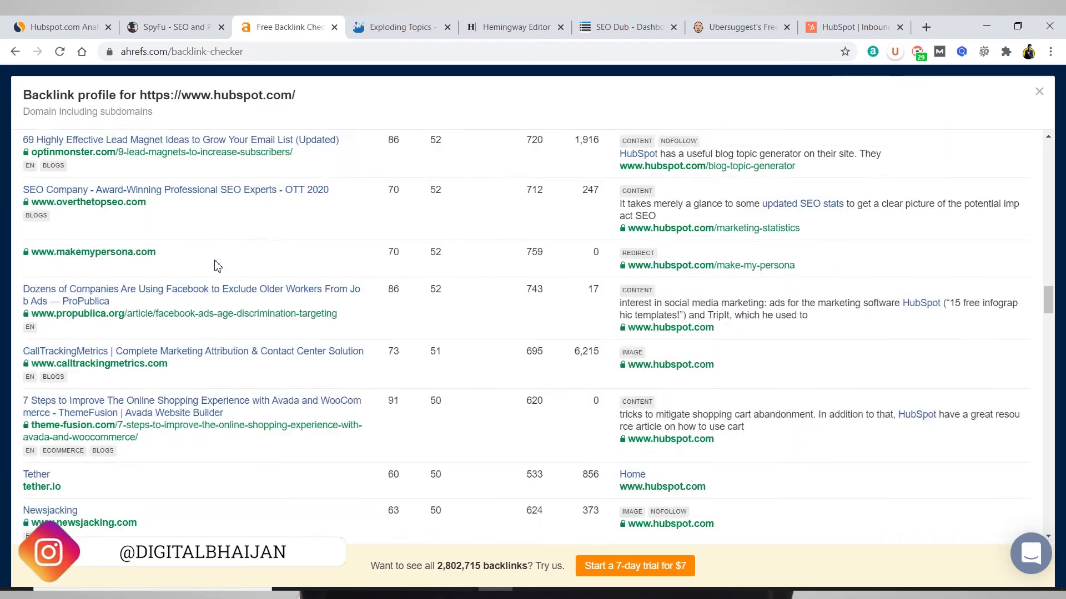
scroll(217, 263, "down", 3)
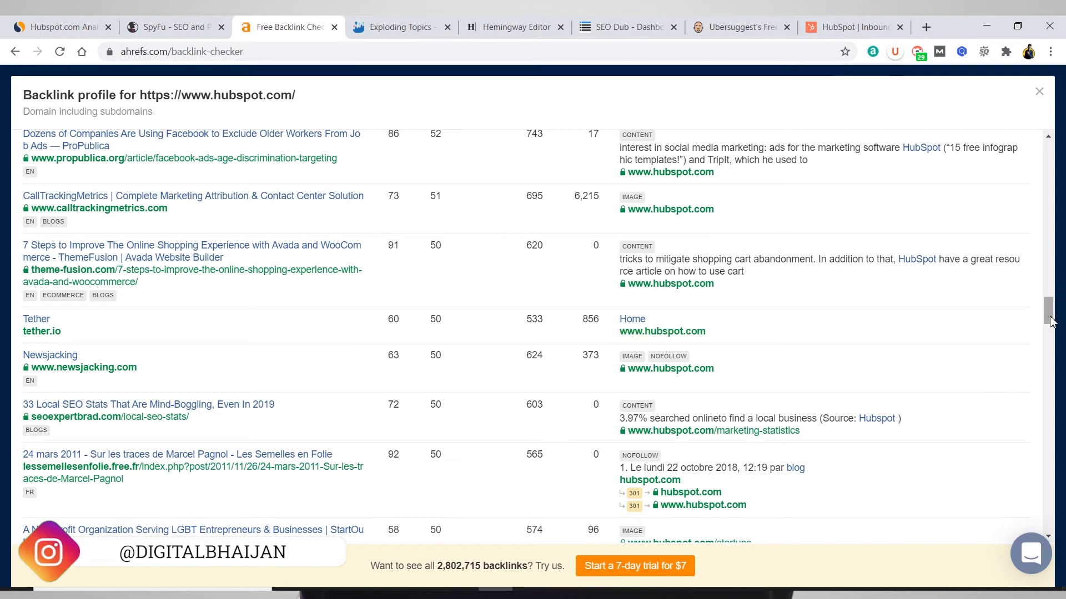
scroll(977, 344, "up", 20)
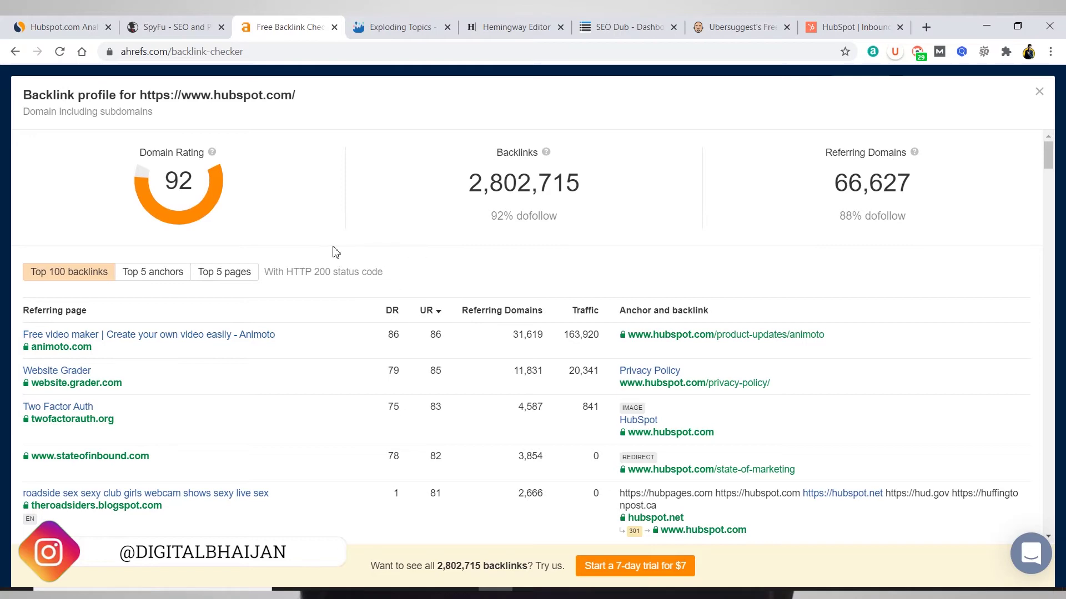
scroll(335, 251, "down", 10)
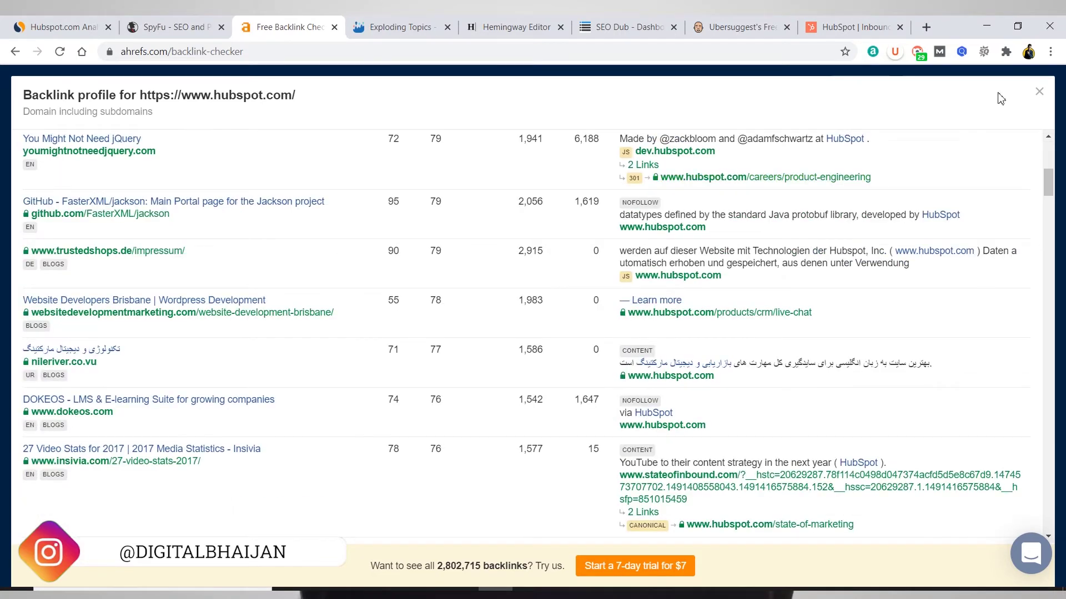
Close the backlink profile and revisit the footer's list of free Ahrefs tools.
left_click(1039, 91)
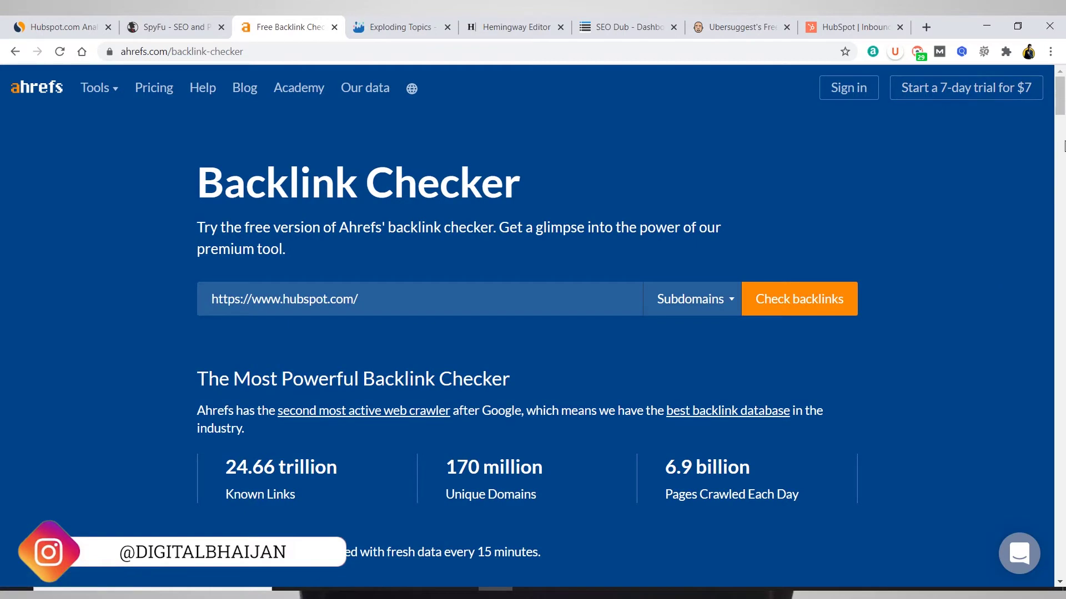
scroll(1064, 145, "down", 20)
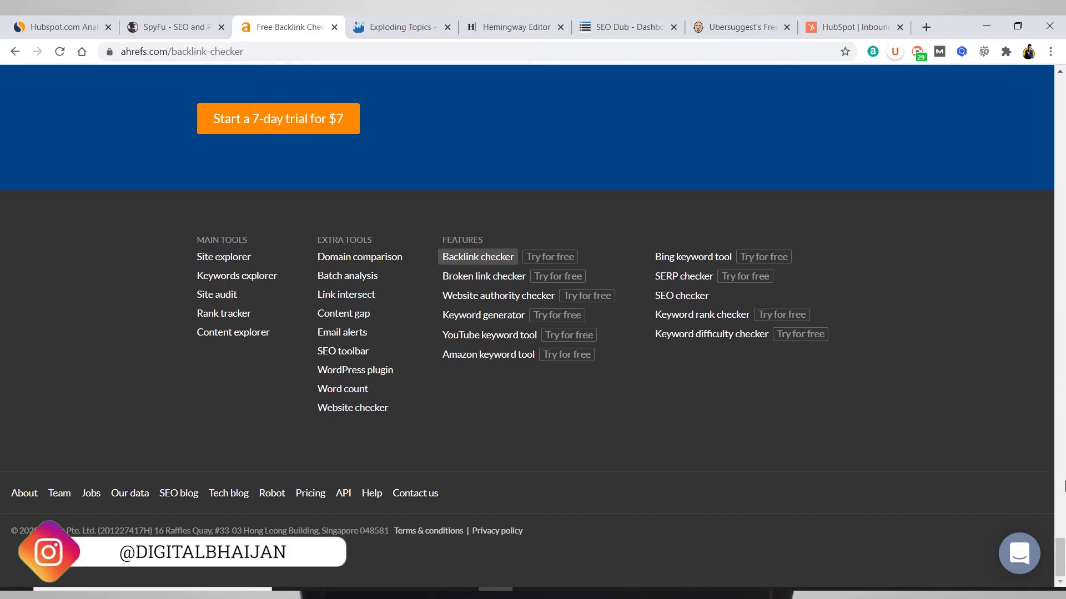
scroll(1061, 563, "up", 15)
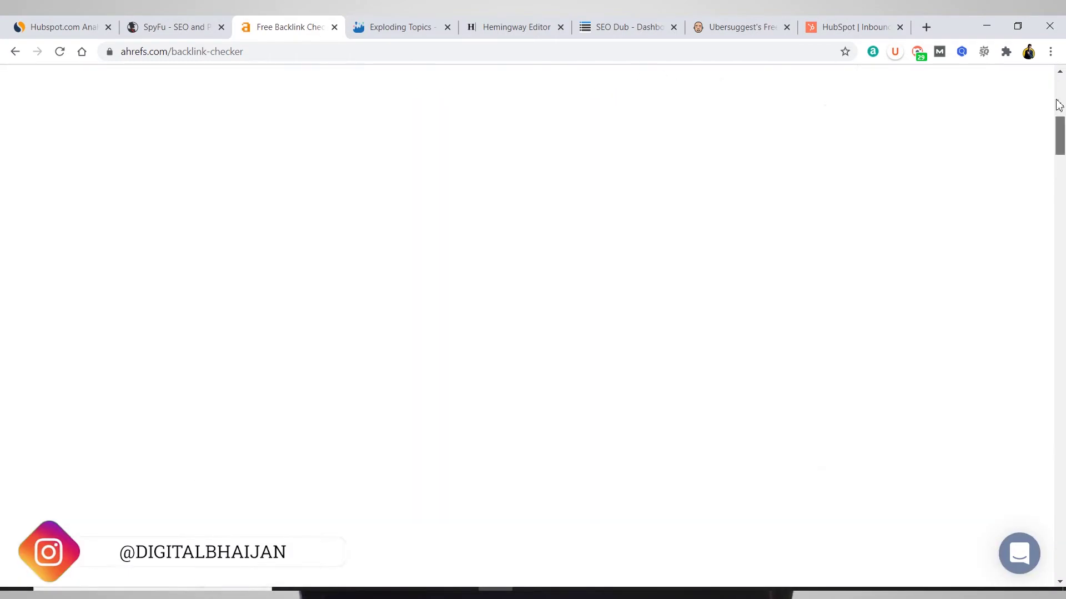
Switch to Exploding Topics and filter the topics to the last 2 years in the marketing category.
key("ctrl+Tab")
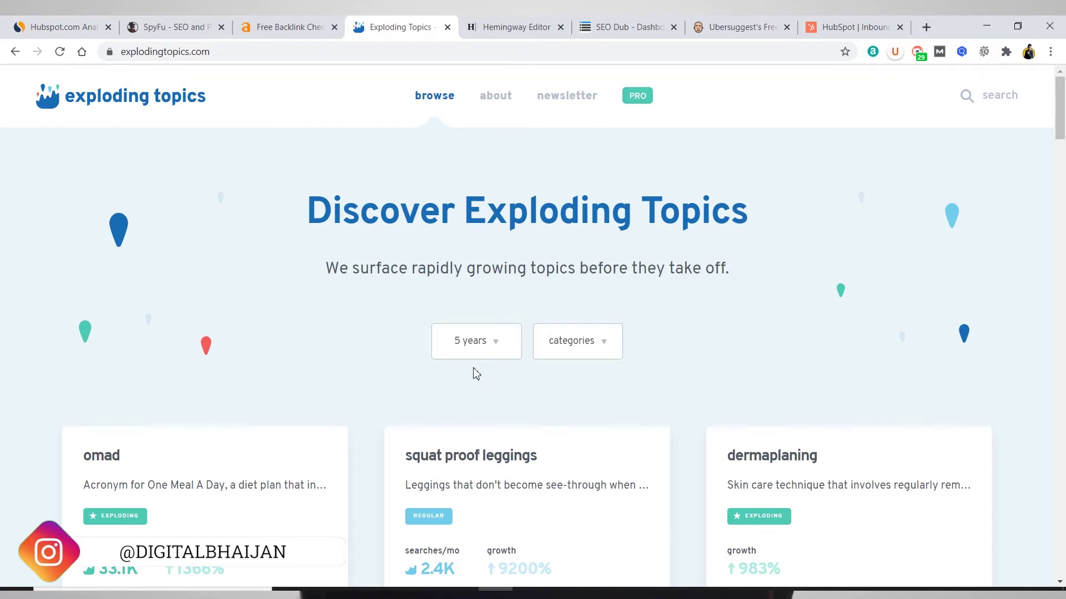
scroll(474, 374, "down", 3)
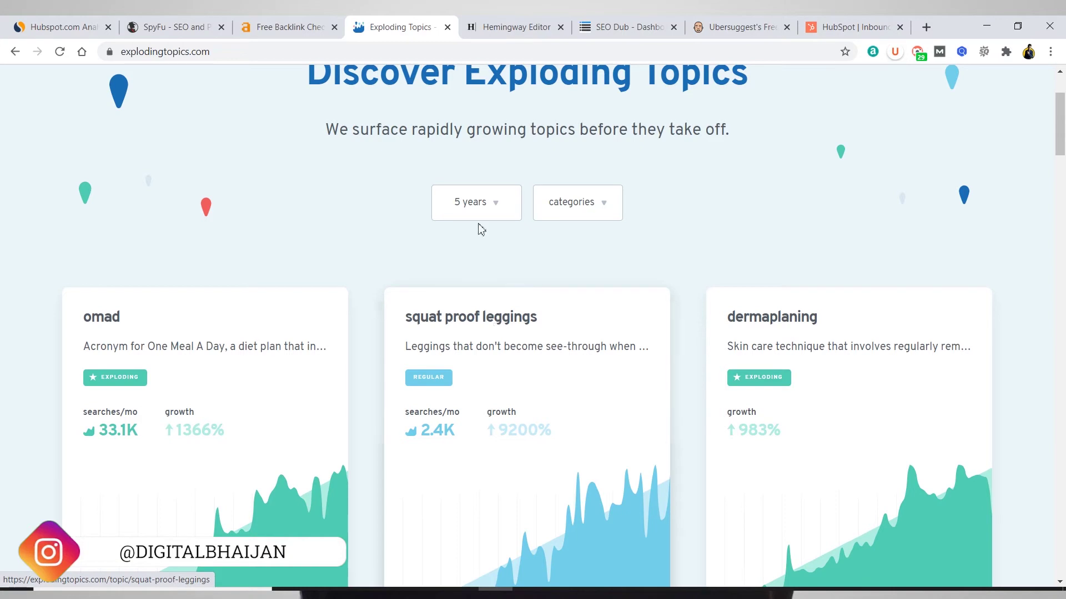
scroll(481, 227, "up", 1)
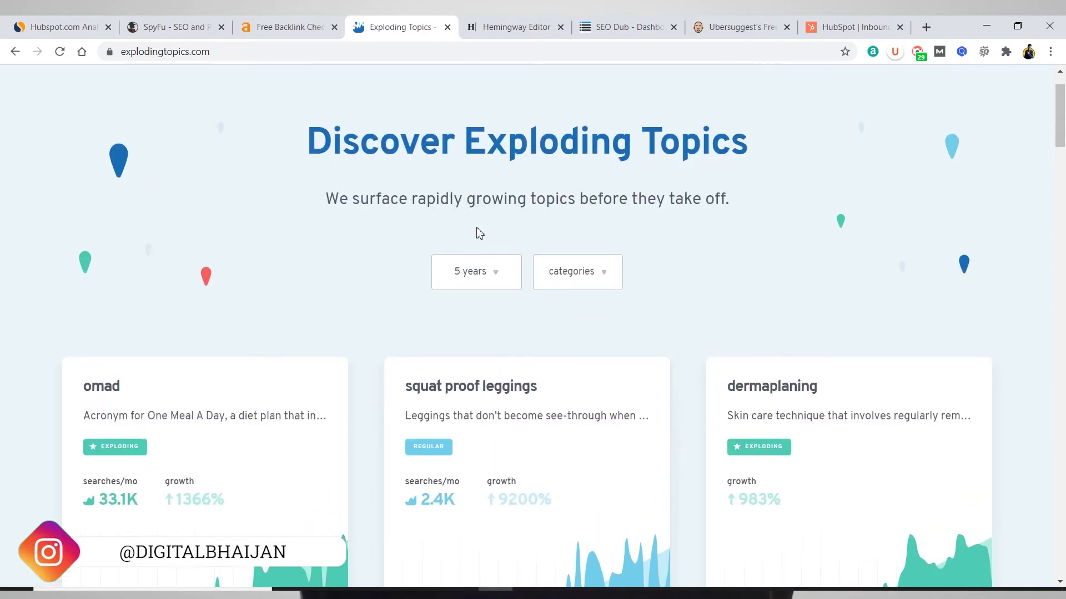
left_click(496, 278)
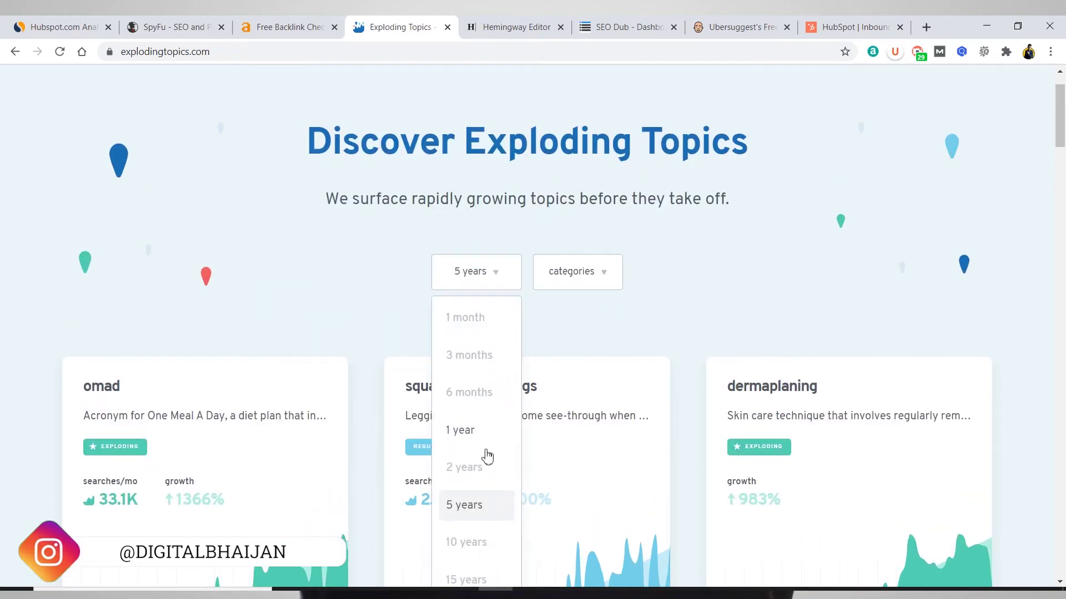
left_click(486, 469)
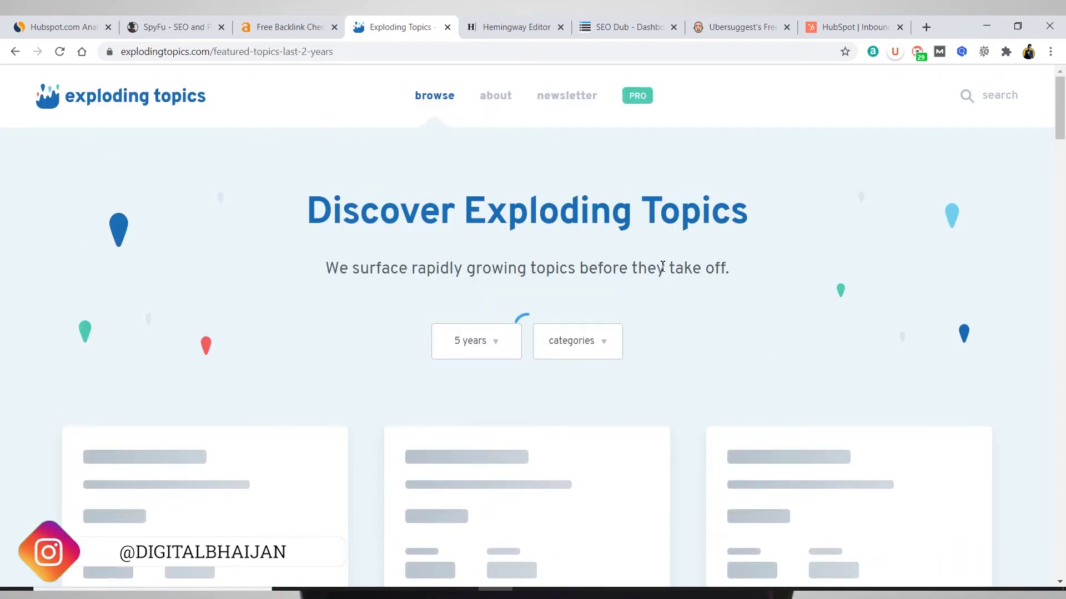
scroll(662, 266, "down", 3)
left_click(602, 216)
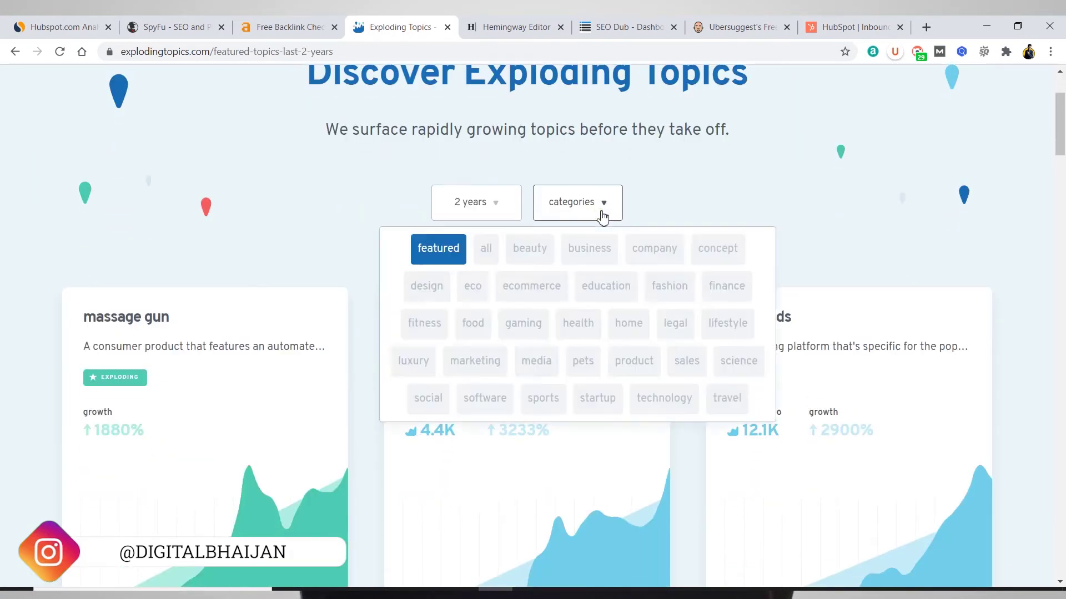
left_click(478, 371)
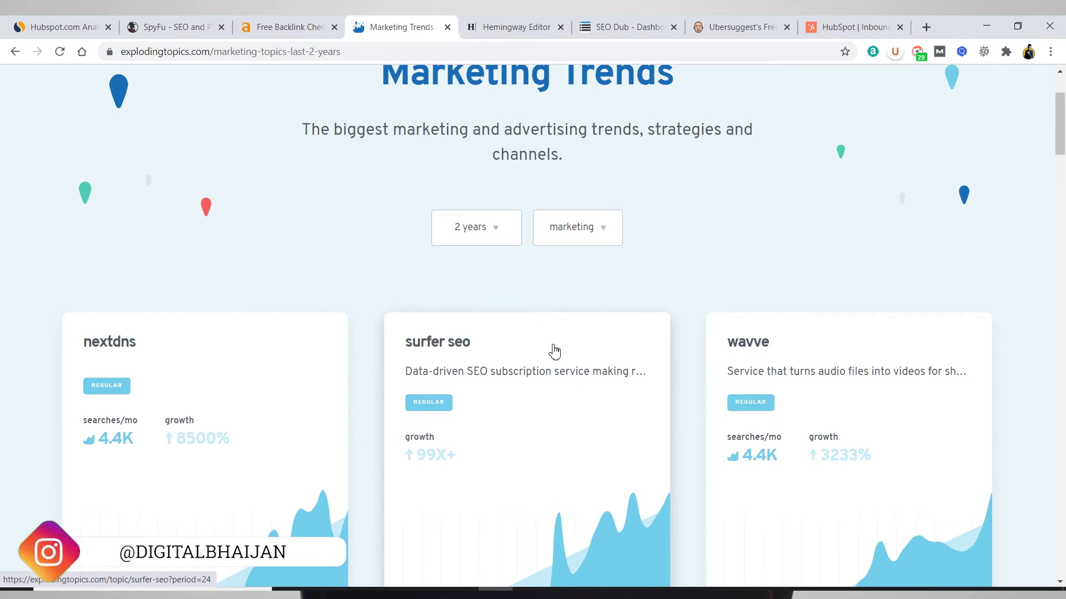
Open the surfer seo topic from the marketing trends and examine its growth chart, categories and related topics.
scroll(554, 352, "down", 1)
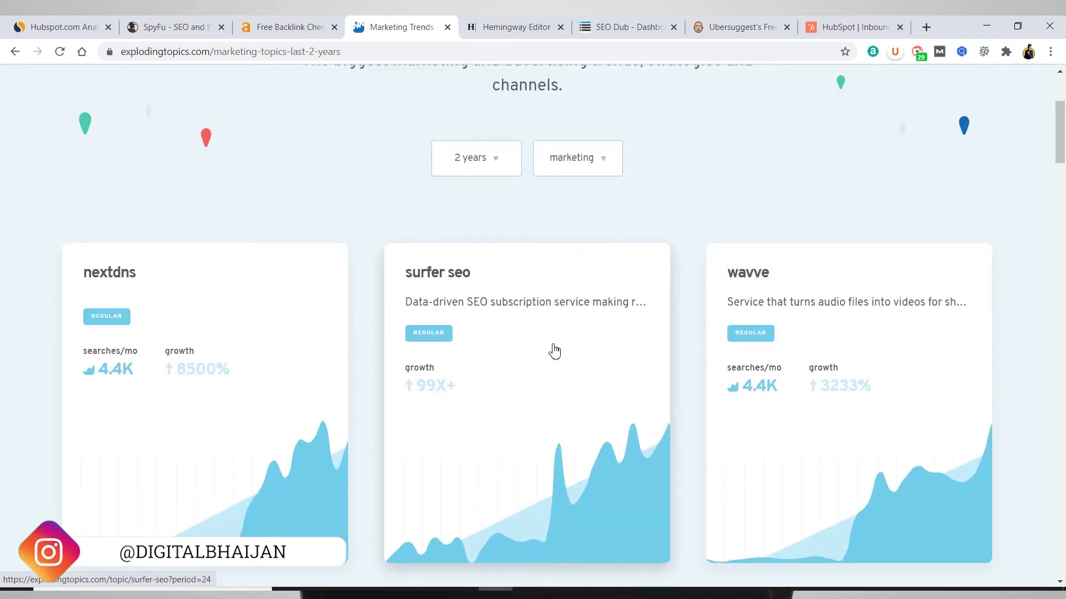
scroll(464, 169, "up", 1)
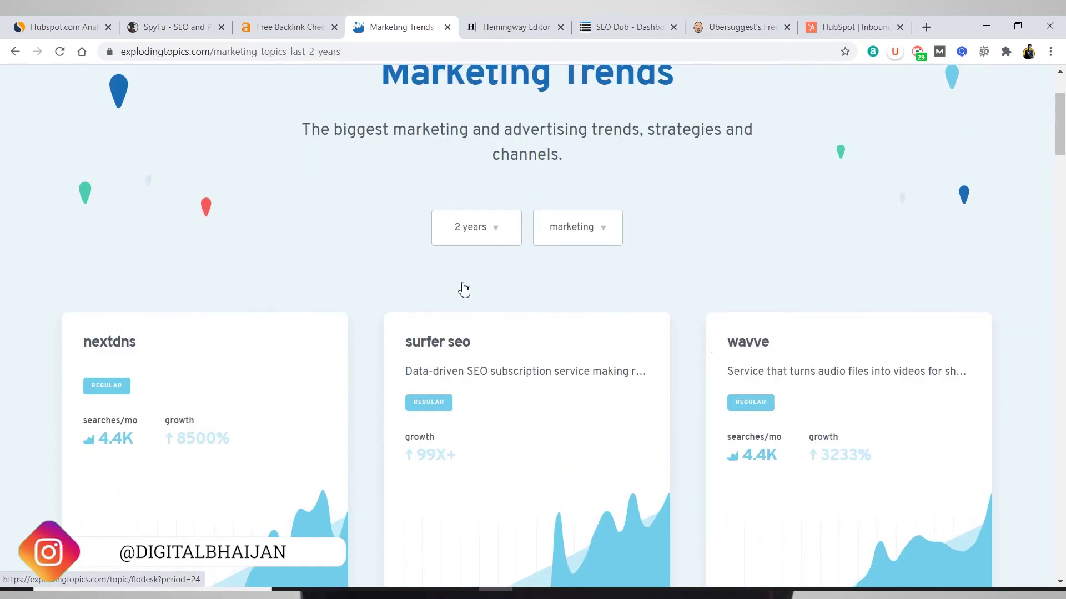
scroll(508, 329, "down", 2)
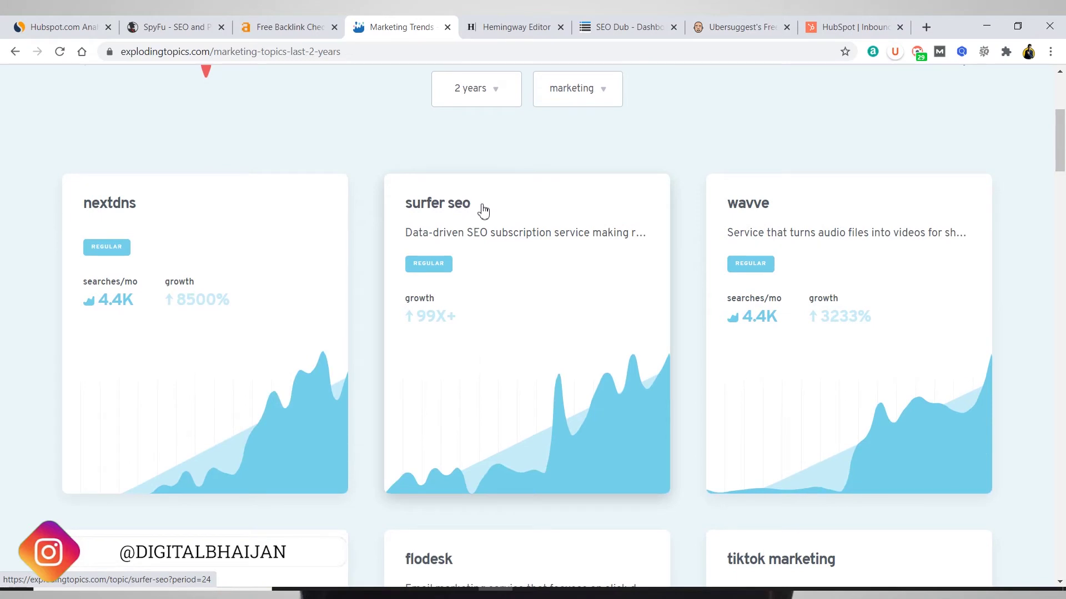
left_click(483, 210)
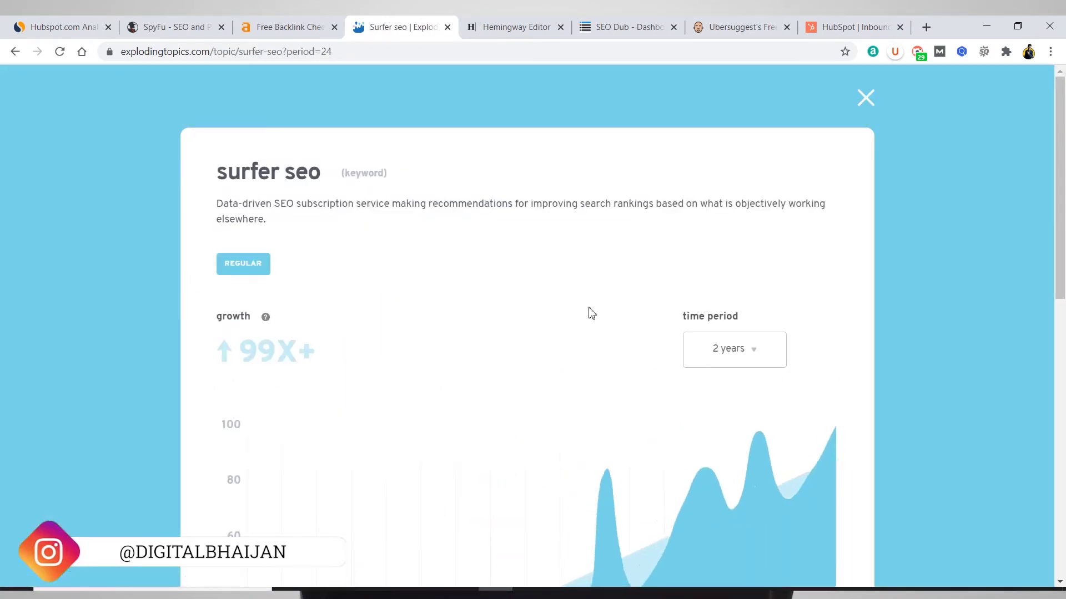
scroll(591, 314, "down", 4)
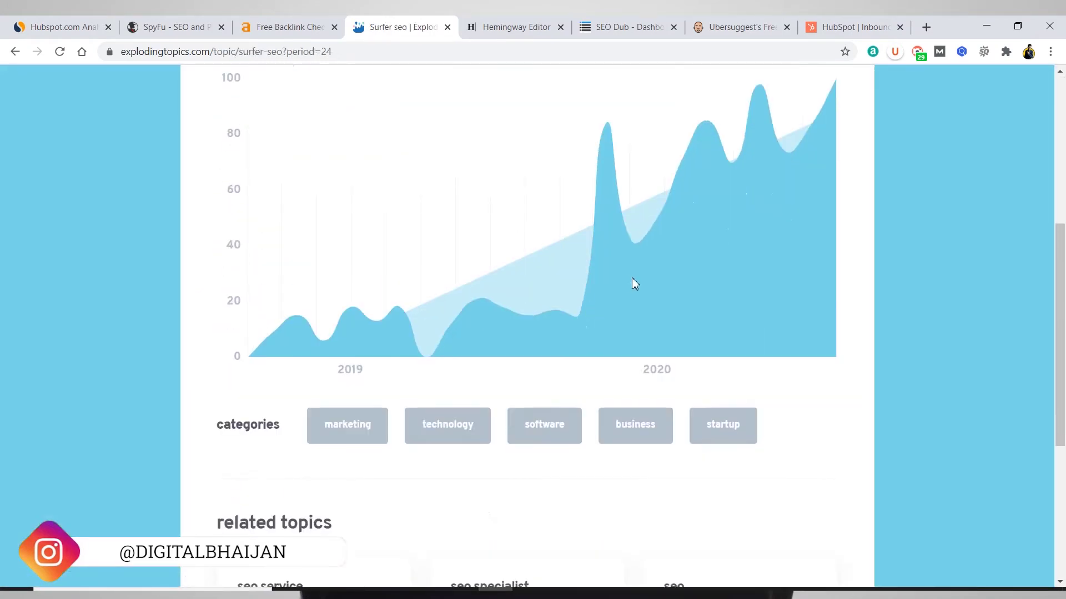
scroll(565, 314, "down", 5)
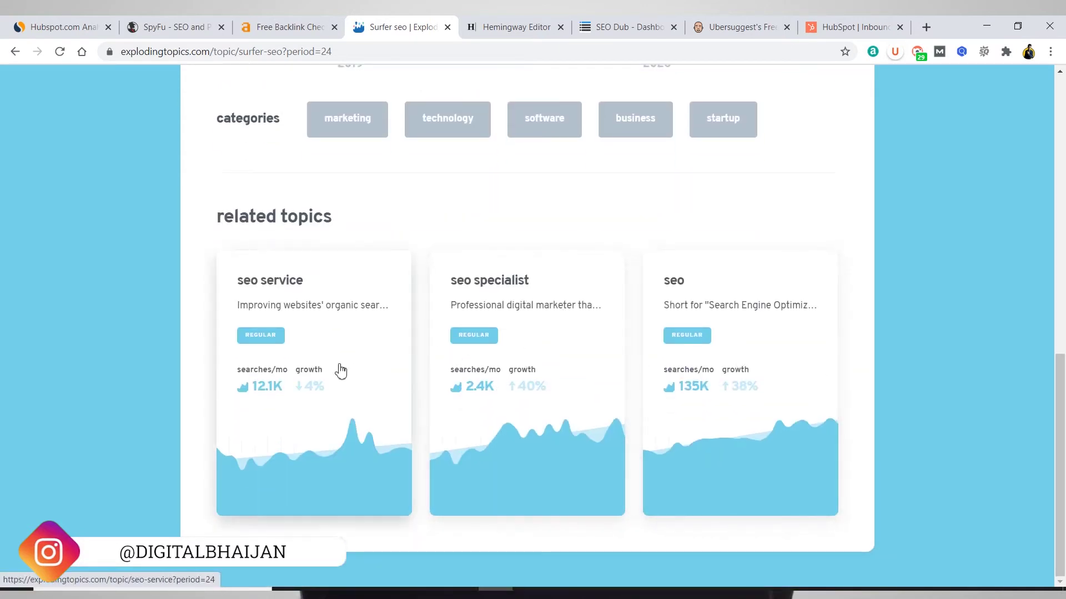
scroll(340, 324, "up", 8)
scroll(502, 280, "down", 8)
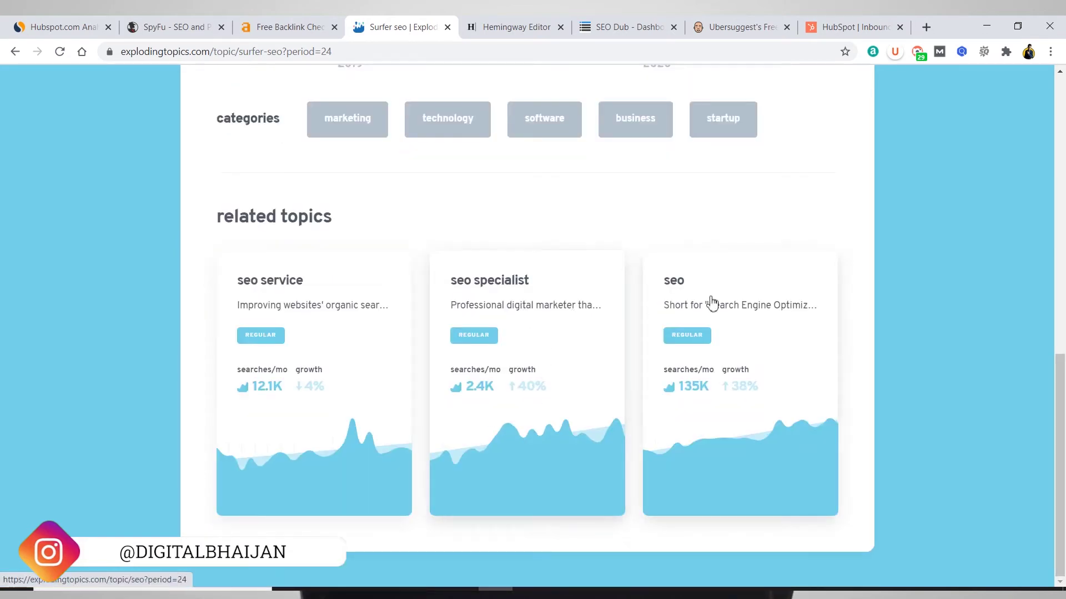
Open the related topic seo and review its monthly searches, growth over 2 years and related topics.
left_click(713, 284)
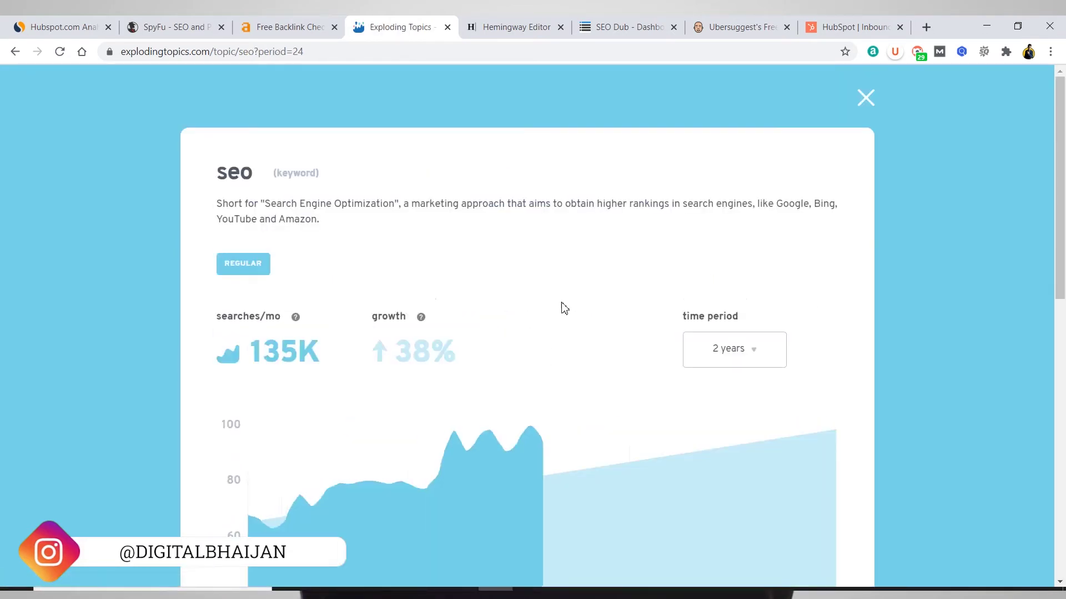
scroll(530, 280, "down", 12)
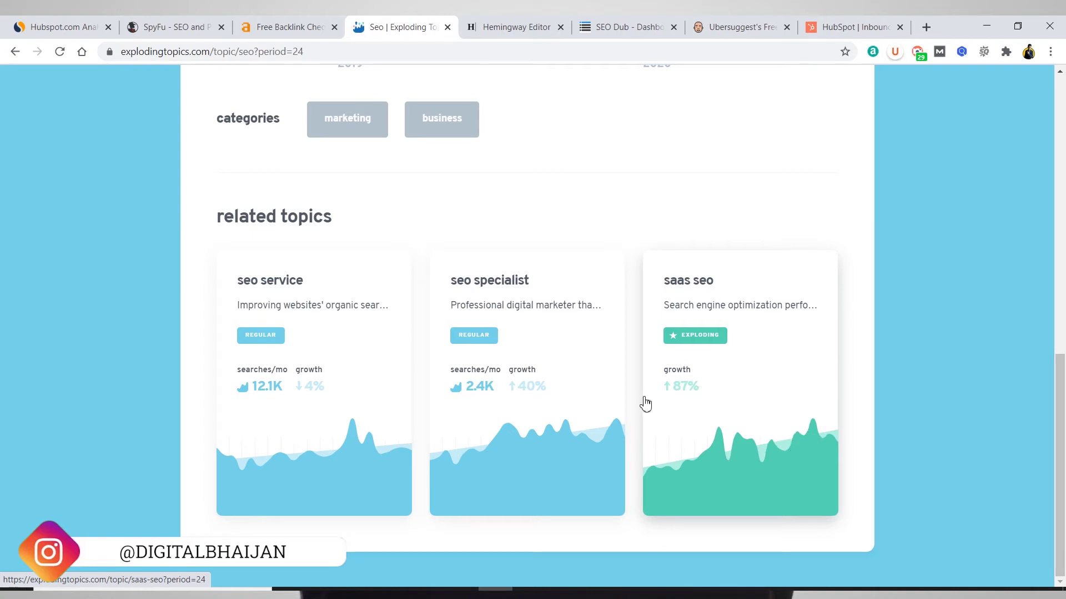
scroll(596, 381, "up", 15)
scroll(597, 381, "up", 1)
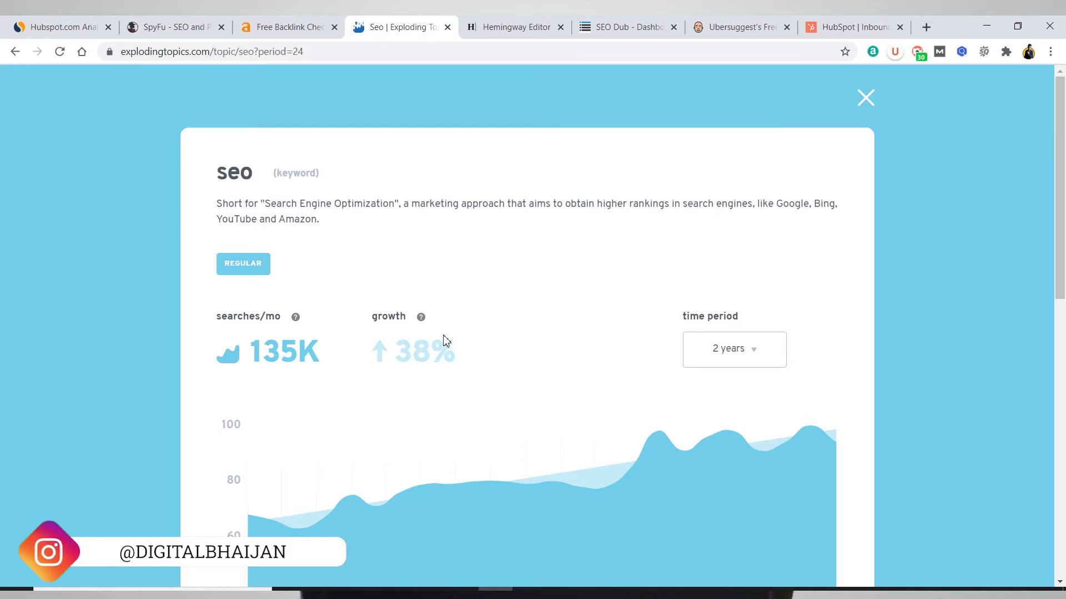
In Hemingway Editor, replace "utilize" with the suggested "use" and correct "Mouse over" to "Mouseover" in the sample text.
left_click(479, 22)
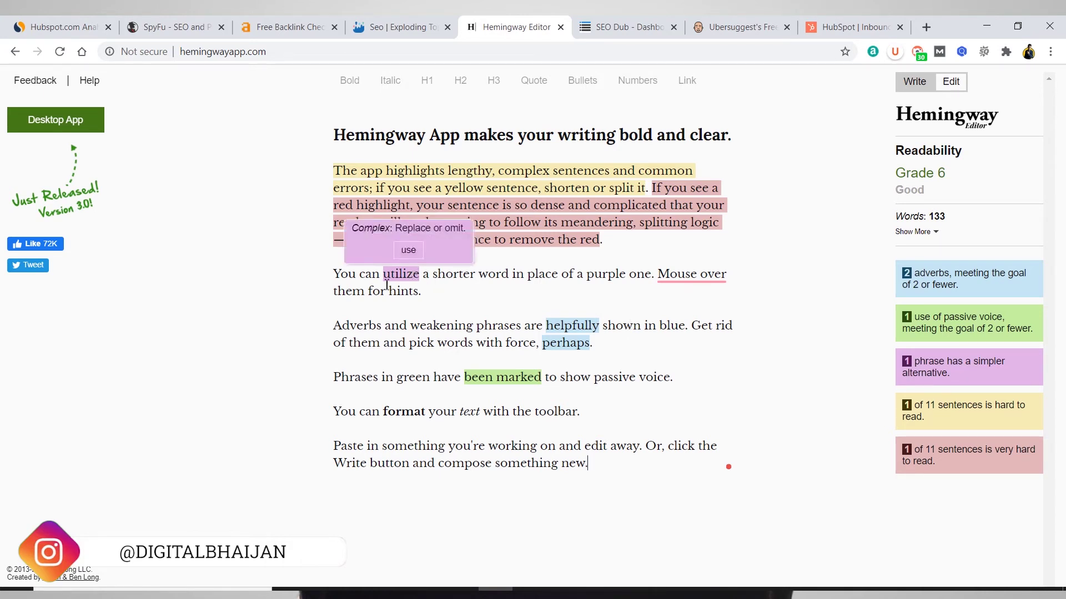
mouse_move(410, 279)
left_click(408, 251)
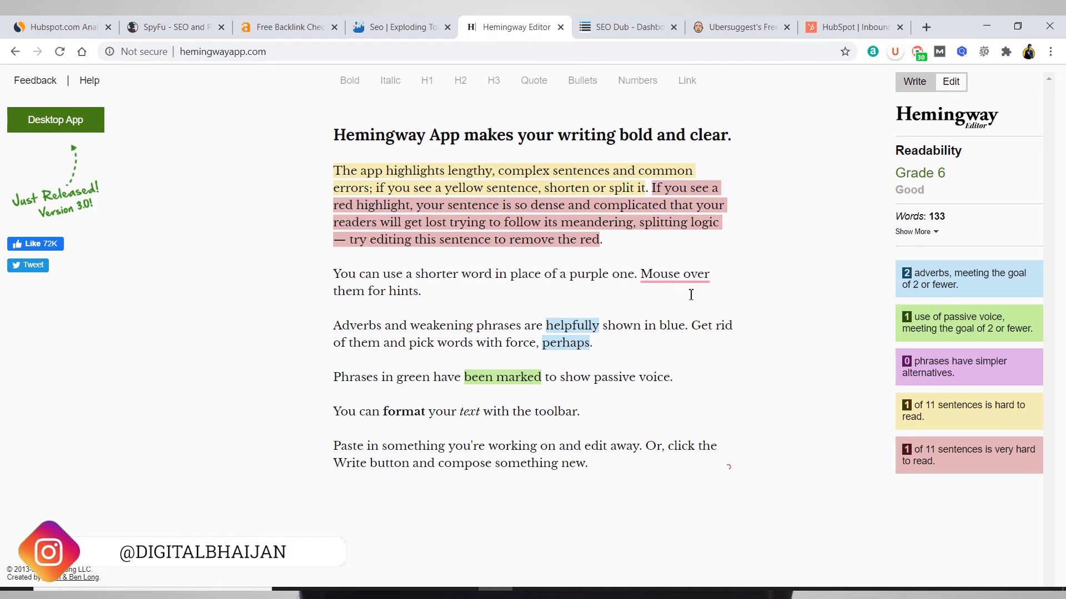
mouse_move(680, 279)
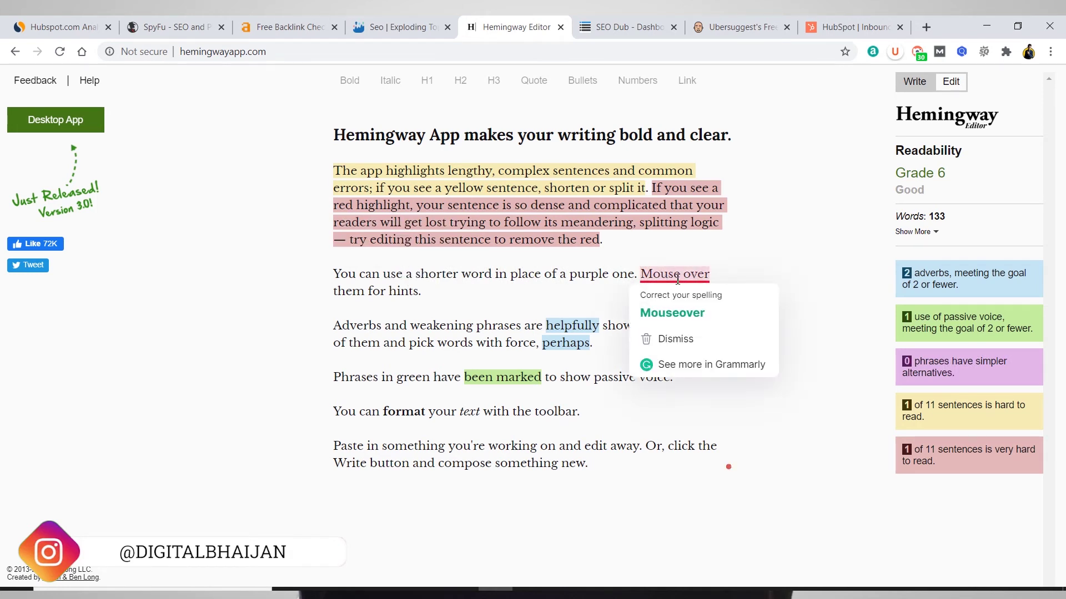
left_click(673, 312)
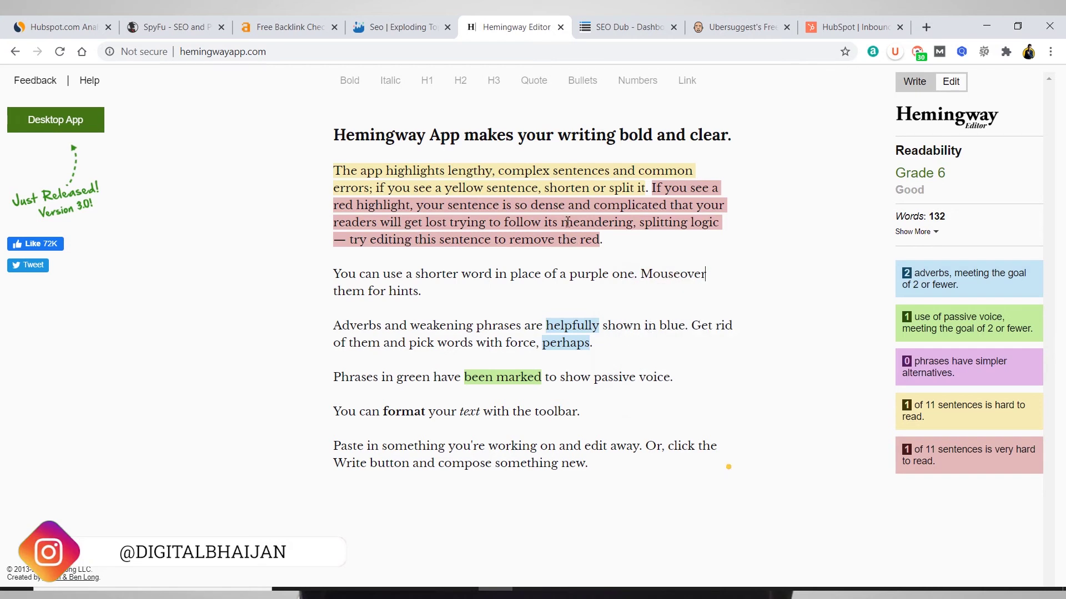
Go to Write mode and replace the entire sample text with "Digital Marketing".
left_click(917, 88)
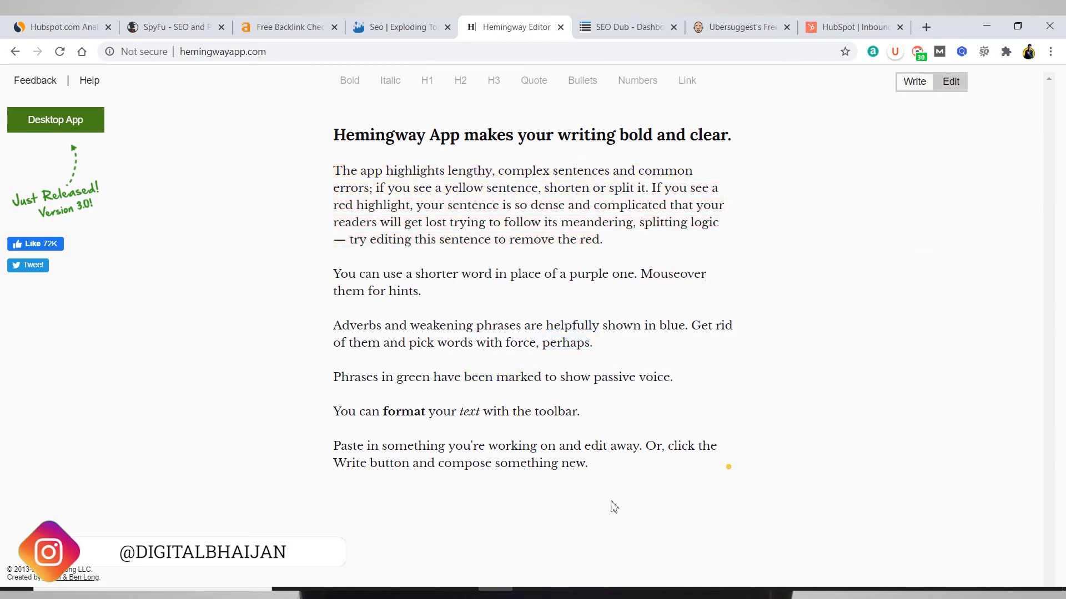
left_click_drag(589, 463, 338, 122)
type("D")
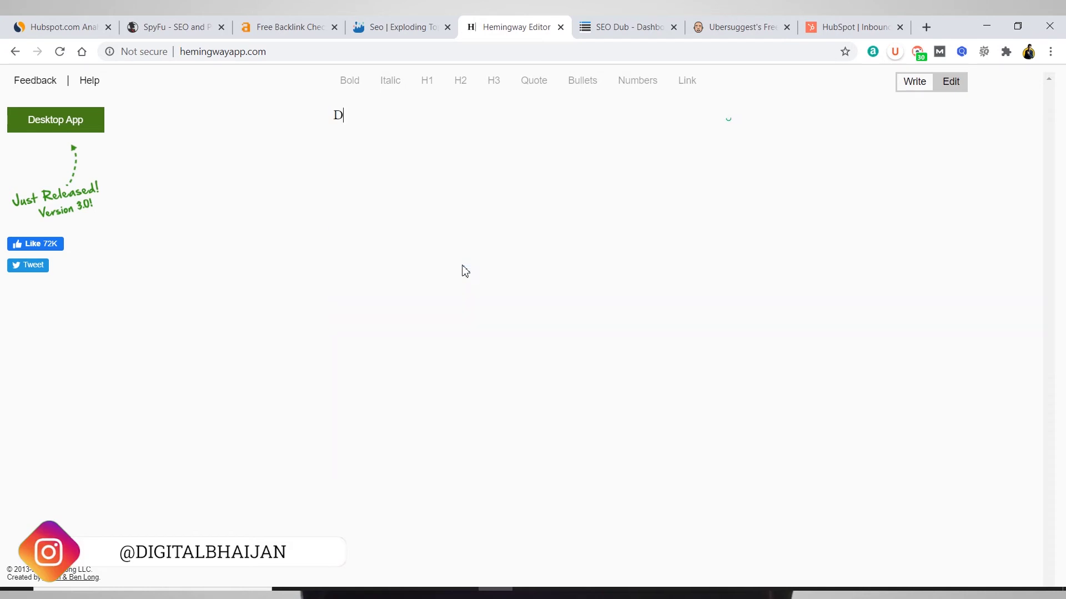
type("igital Marketing")
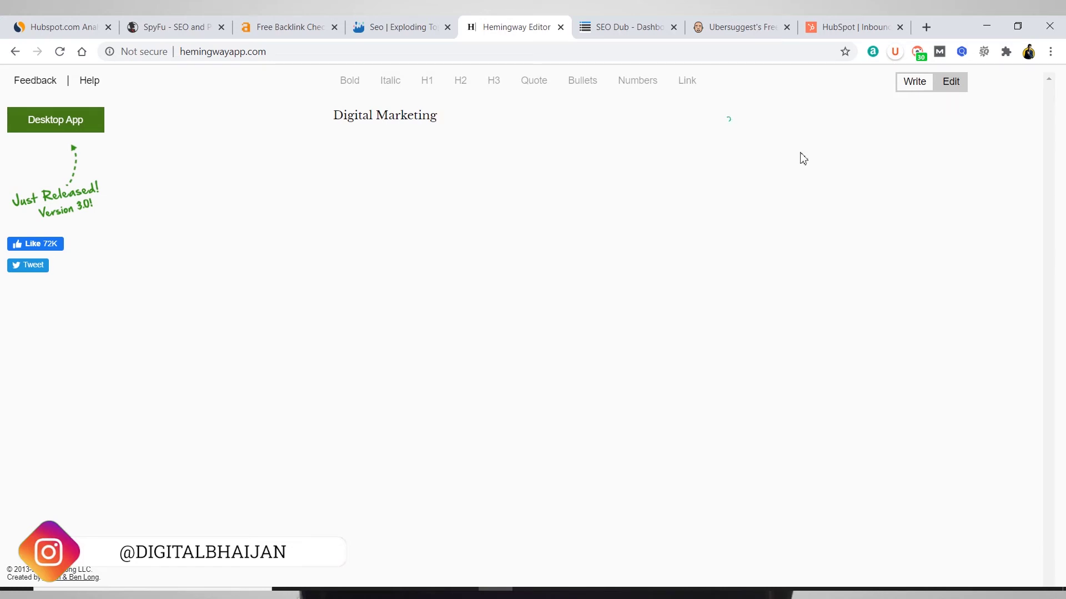
Undo the text replacement and the "Mouseover" correction, and return to Edit mode.
key("ctrl+z")
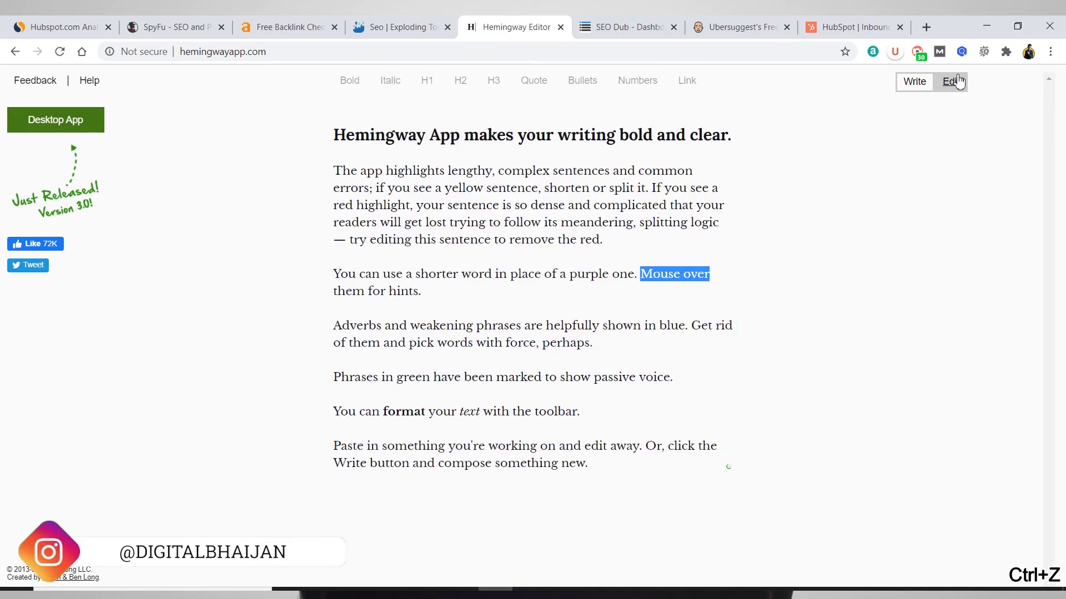
left_click(952, 84)
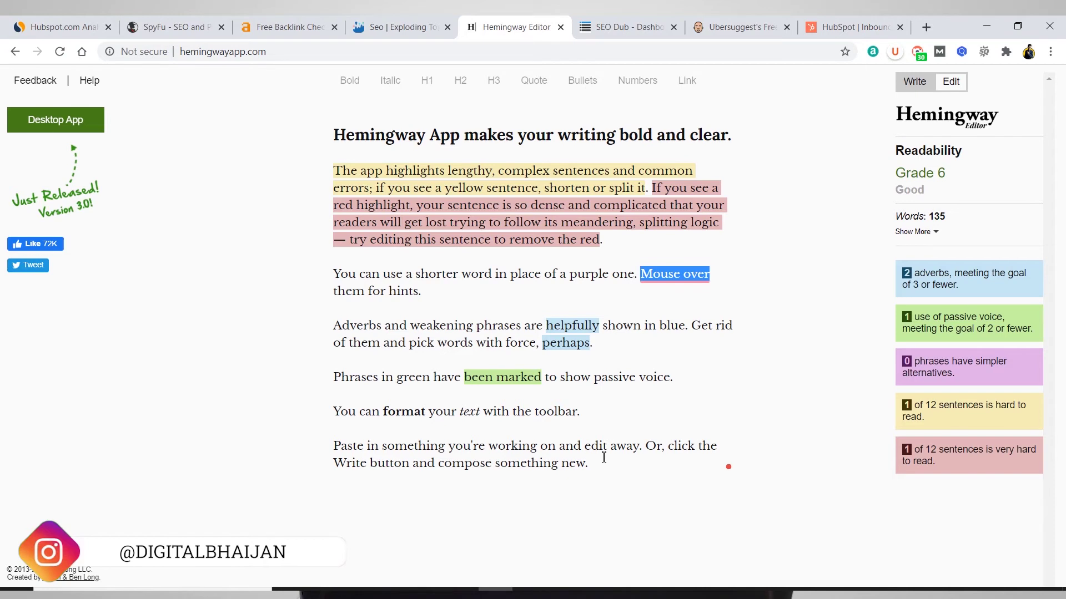
left_click(604, 22)
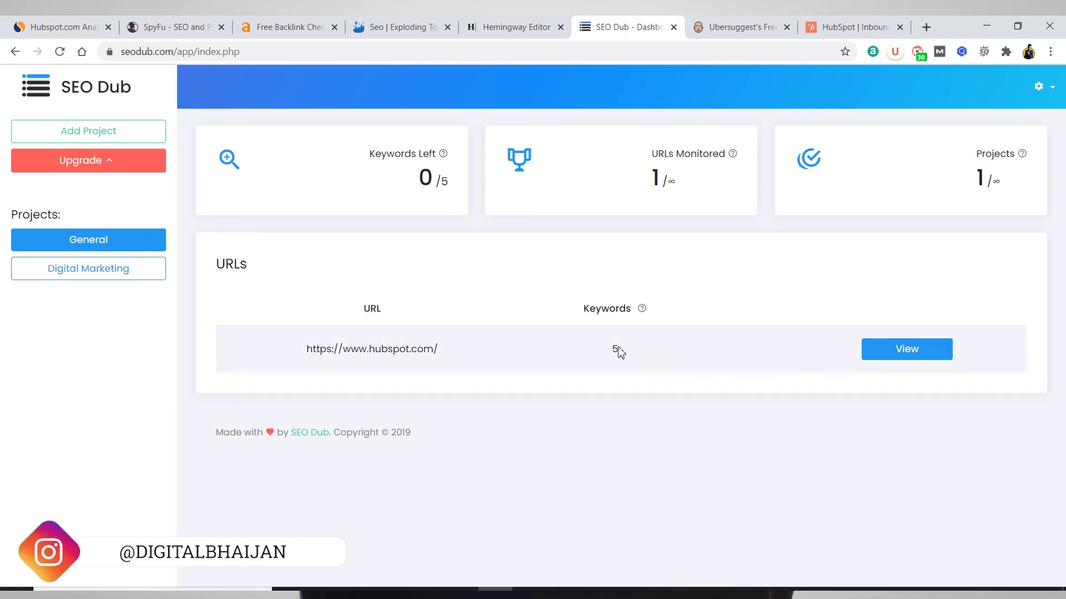
left_click(899, 358)
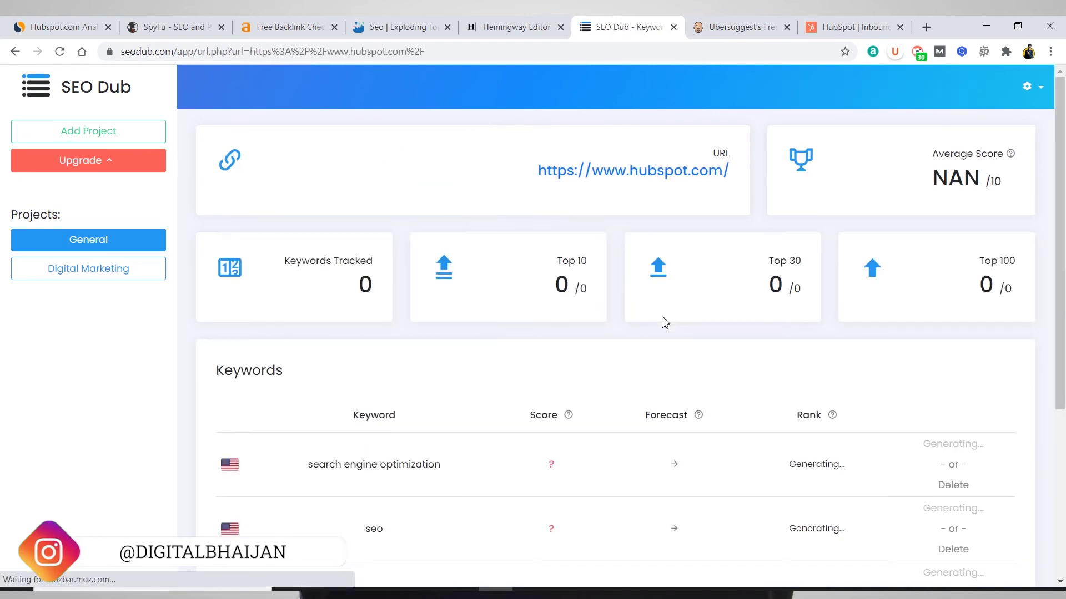
scroll(664, 322, "down", 5)
scroll(452, 310, "up", 1)
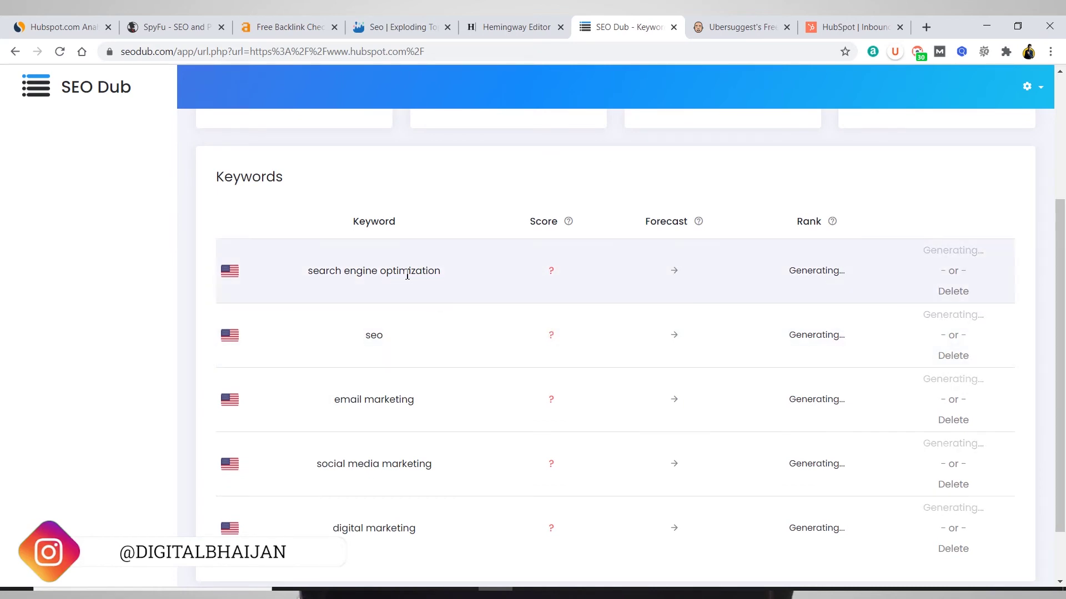
scroll(411, 288, "down", 1)
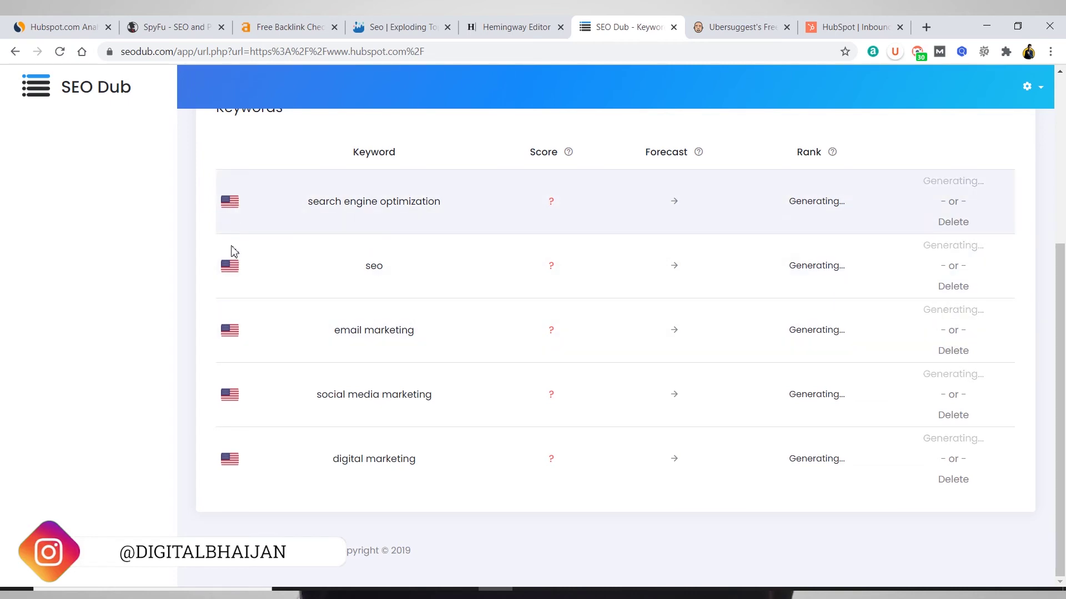
scroll(238, 392, "up", 1)
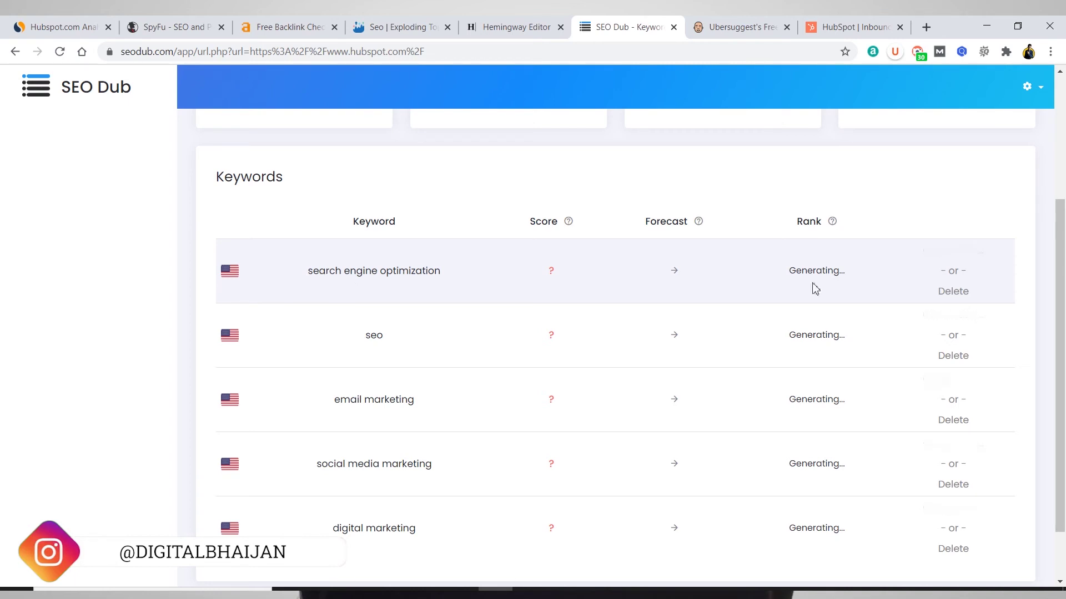
double_click(842, 272)
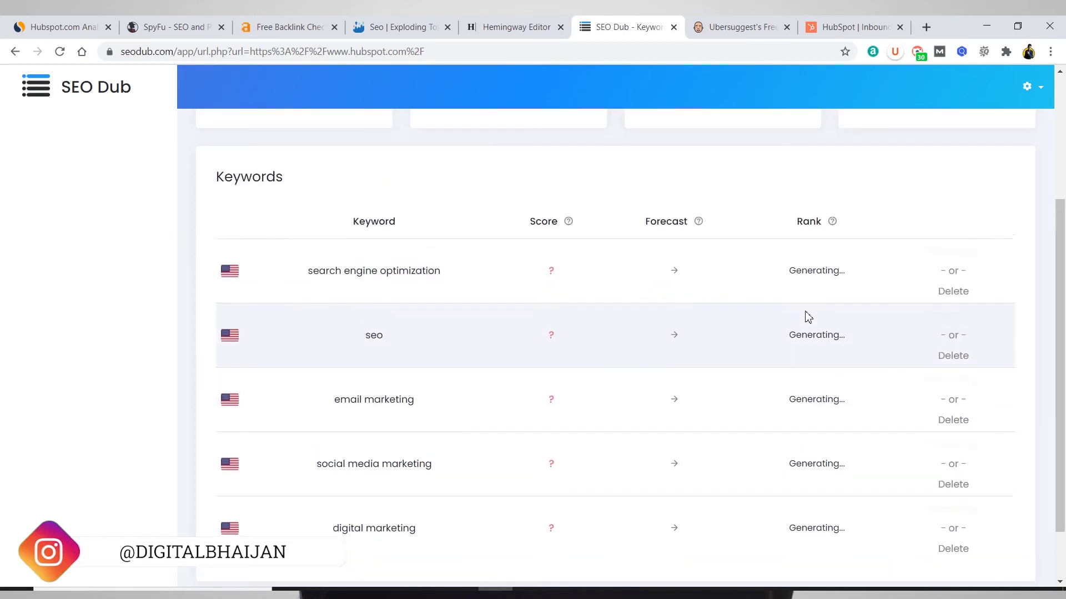
scroll(778, 309, "down", 1)
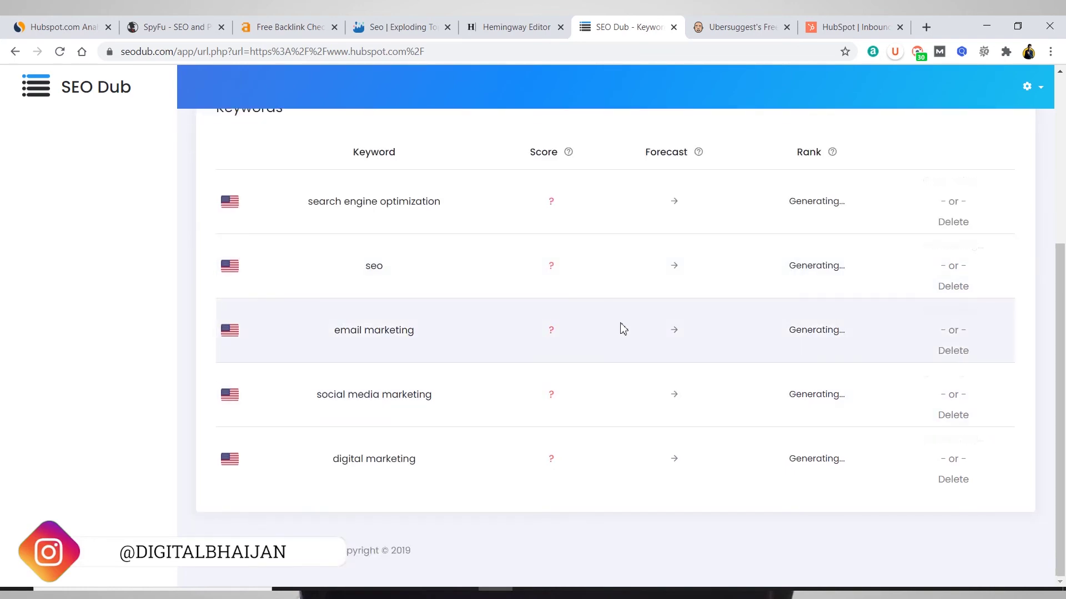
scroll(499, 361, "up", 5)
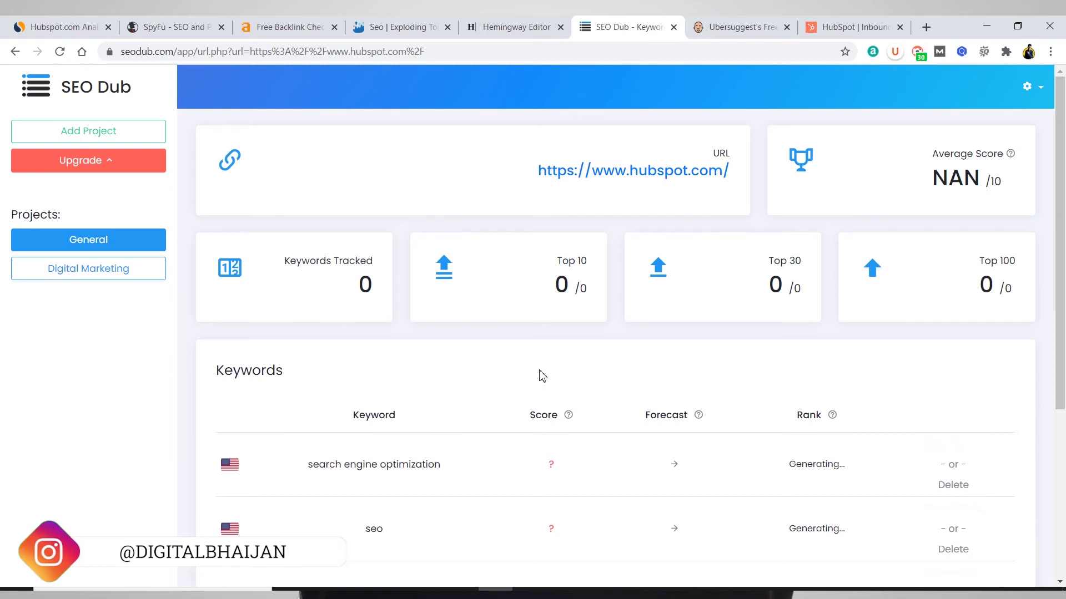
scroll(542, 376, "down", 2)
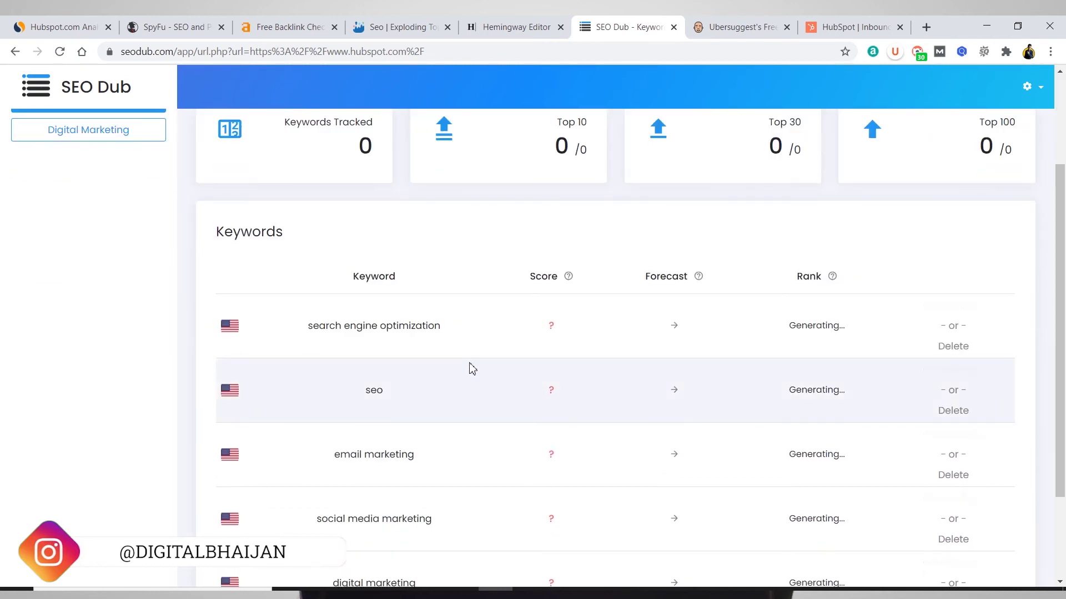
scroll(469, 364, "up", 2)
left_click(742, 27)
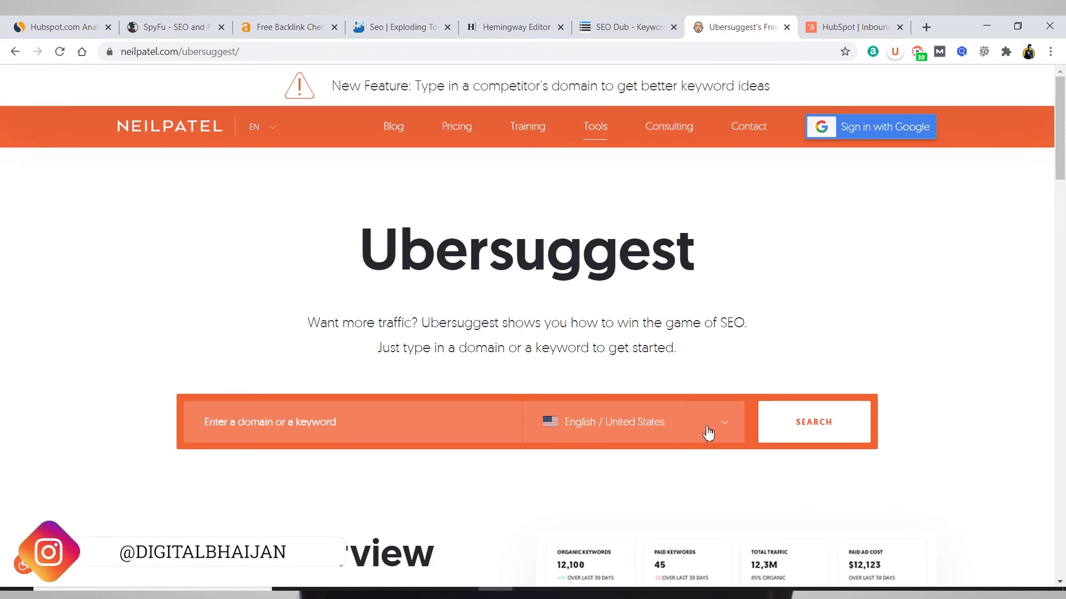
scroll(708, 433, "down", 2)
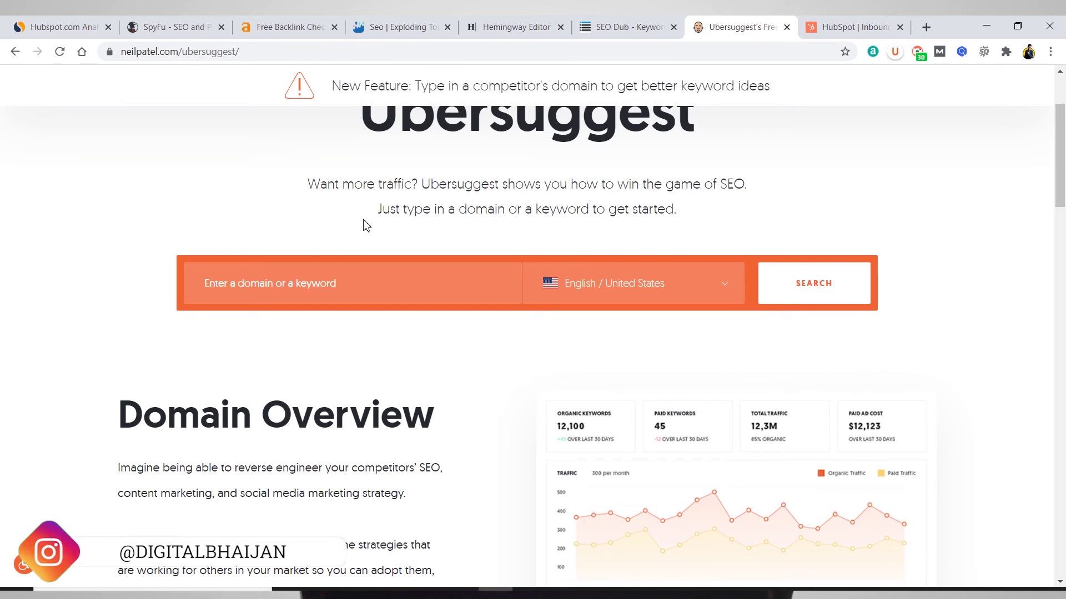
scroll(366, 225, "up", 1)
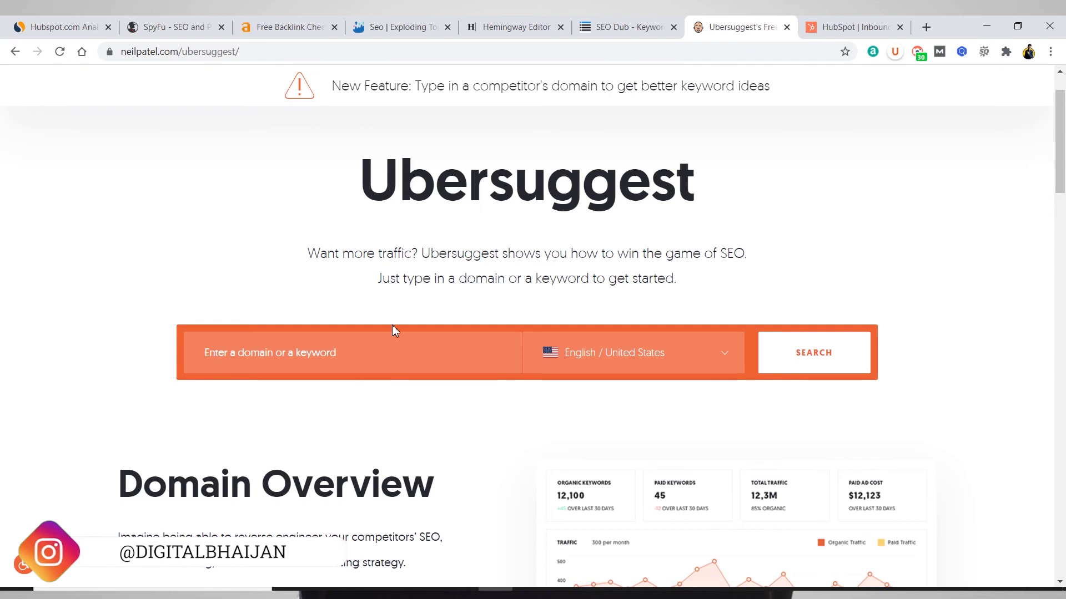
left_click(344, 362)
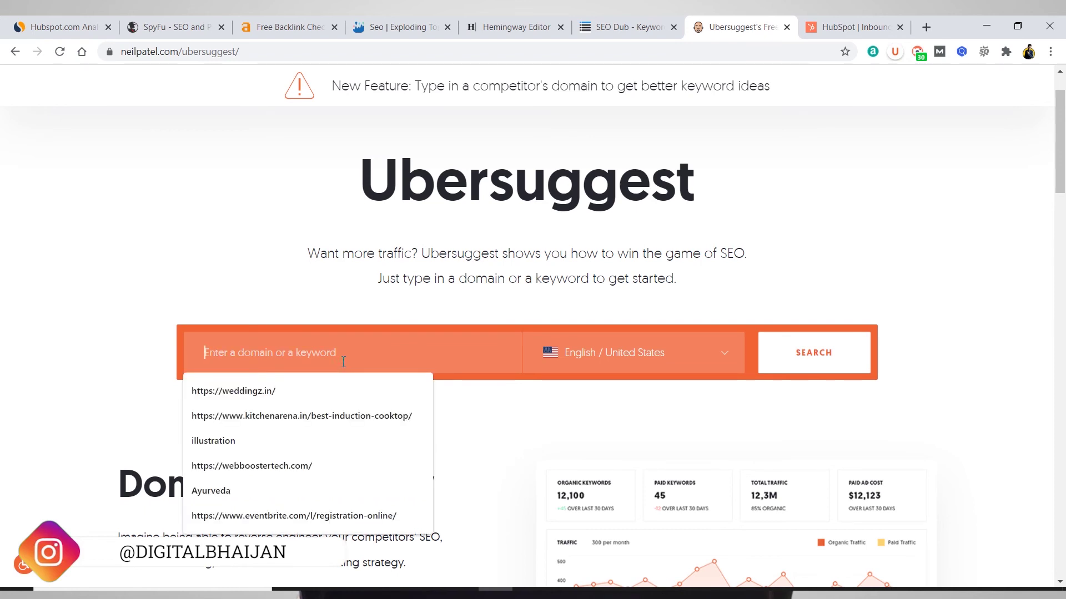
type("https://www.hubspot.com/")
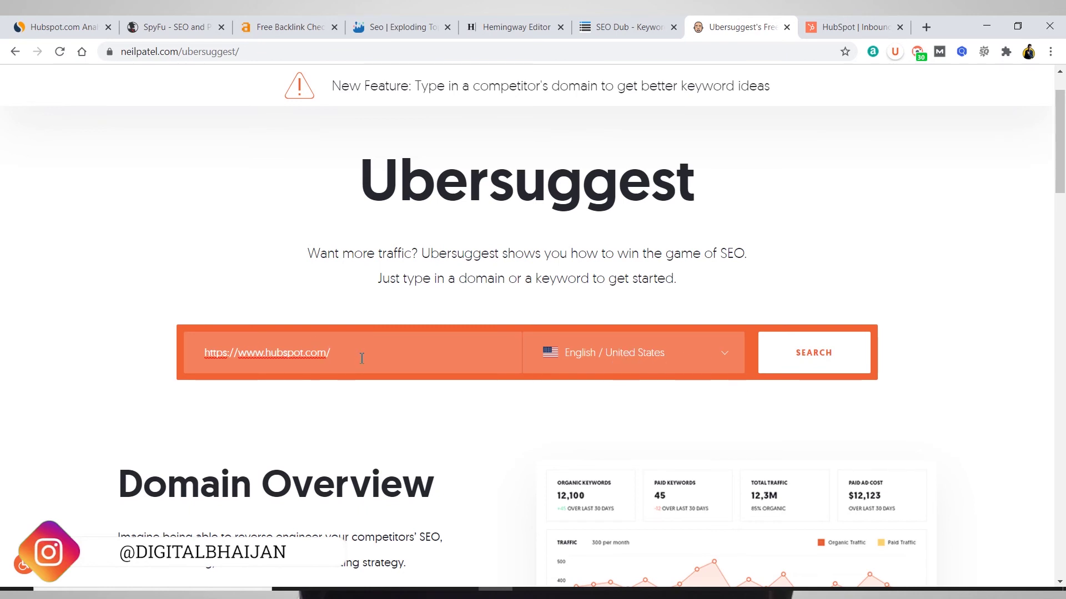
left_click(704, 351)
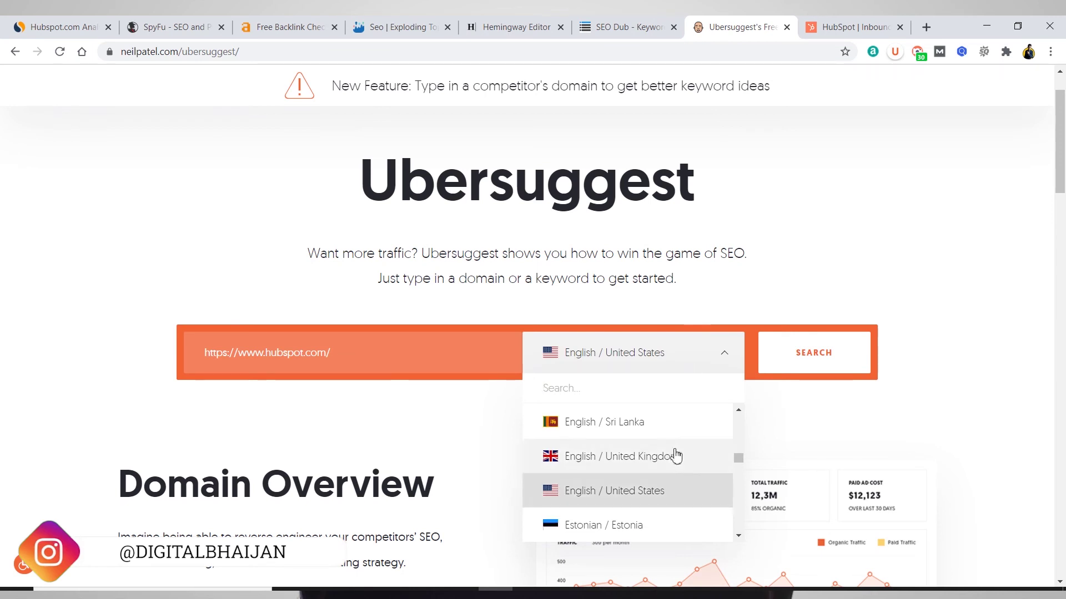
scroll(674, 455, "down", 3)
scroll(673, 447, "up", 3)
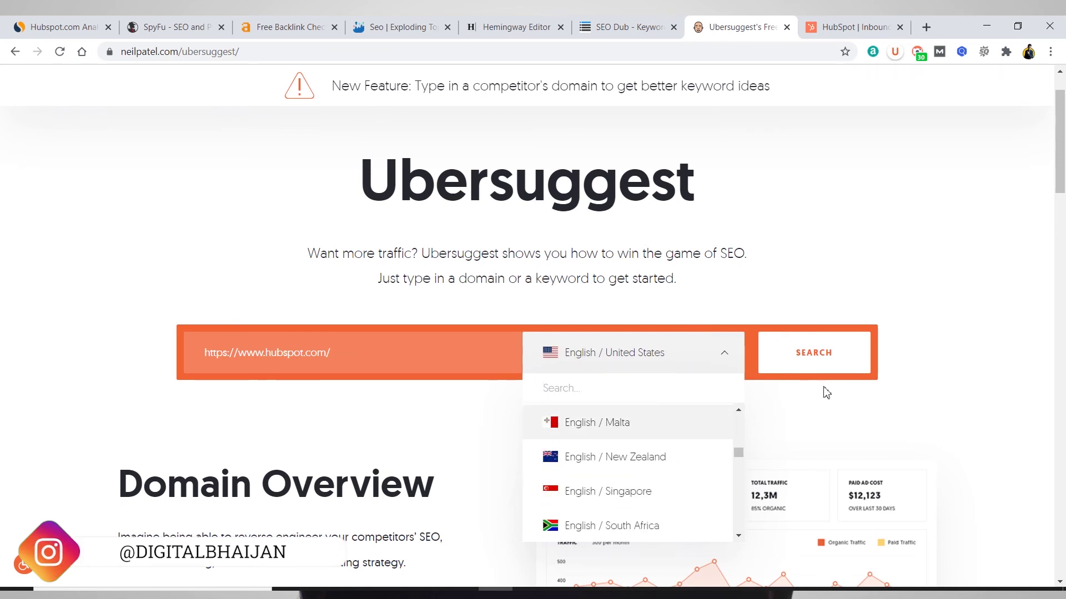
left_click(825, 355)
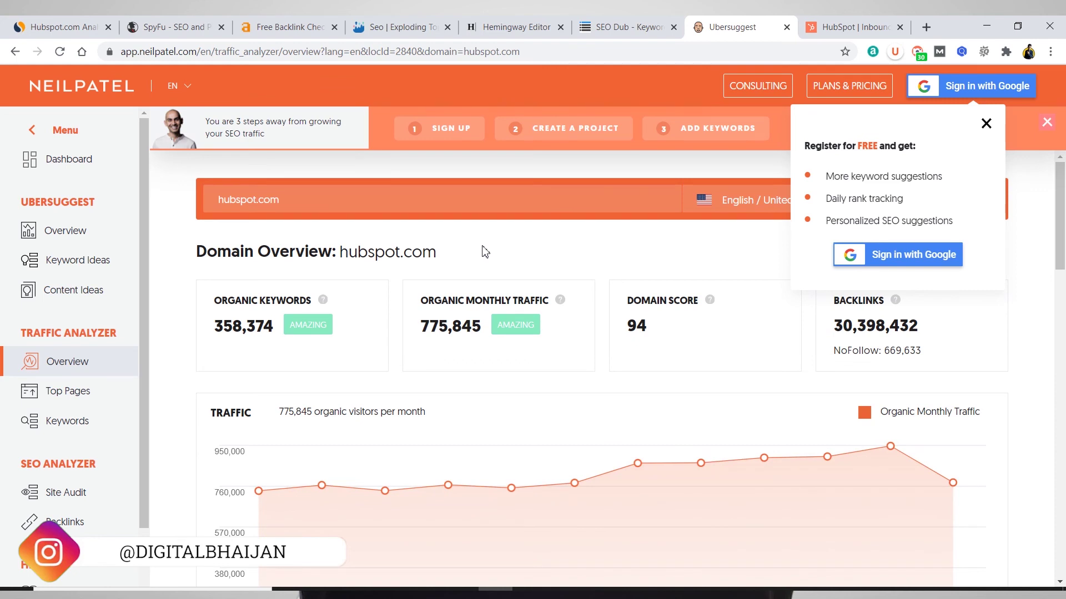
In the hubspot.com domain overview, show the top SEO pages for India and look over the SEO keywords table.
scroll(484, 252, "down", 10)
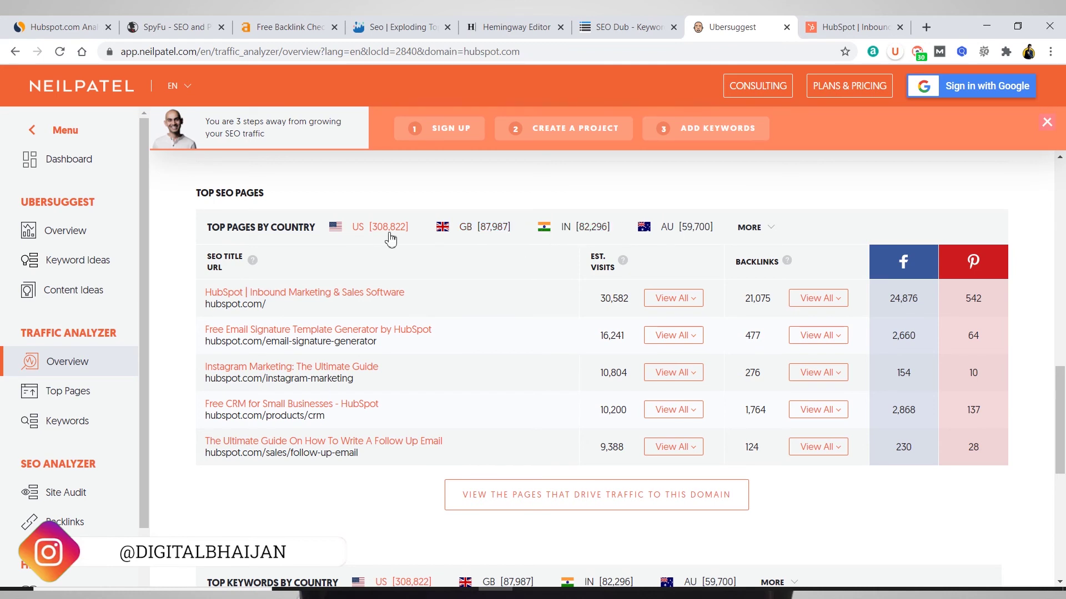
left_click(576, 233)
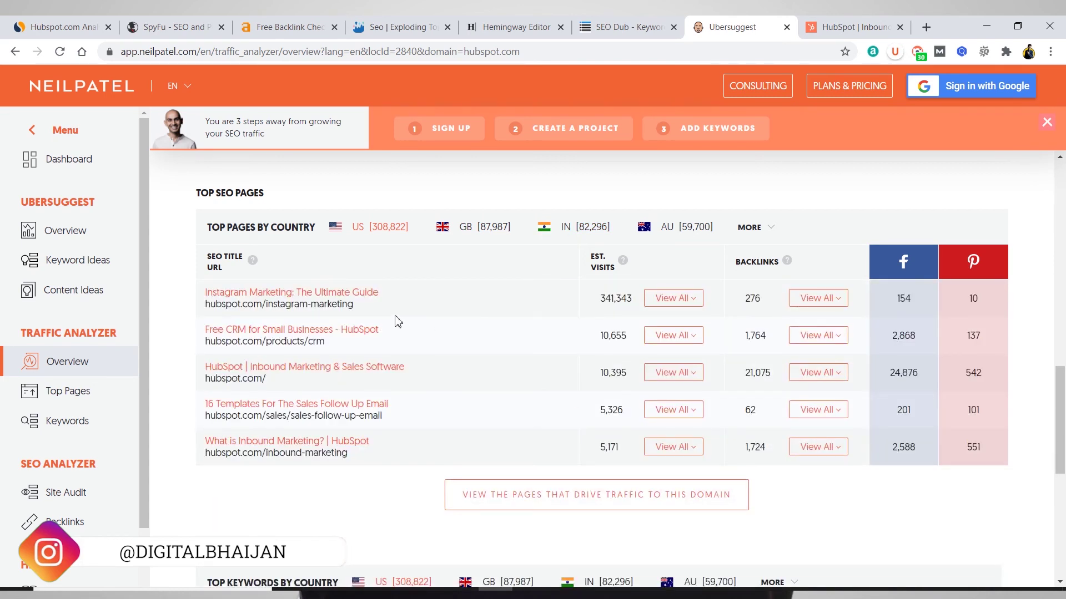
scroll(469, 320, "down", 3)
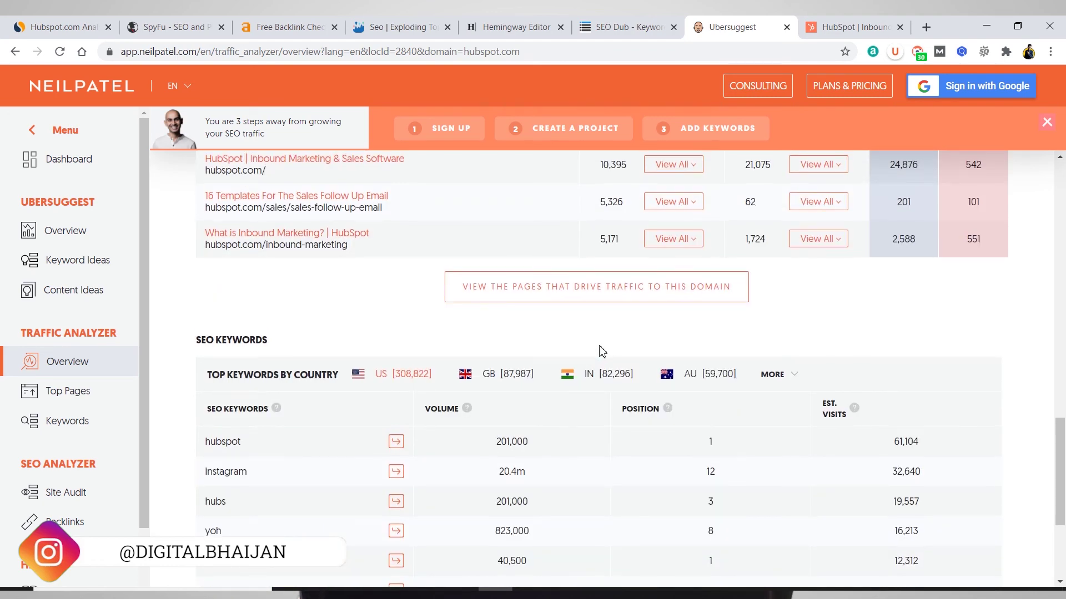
scroll(605, 354, "up", 4)
View all keywords bringing visits to "Instagram Marketing: The Ultimate Guide" and examine their volume, position, CPC and difficulty.
left_click(694, 369)
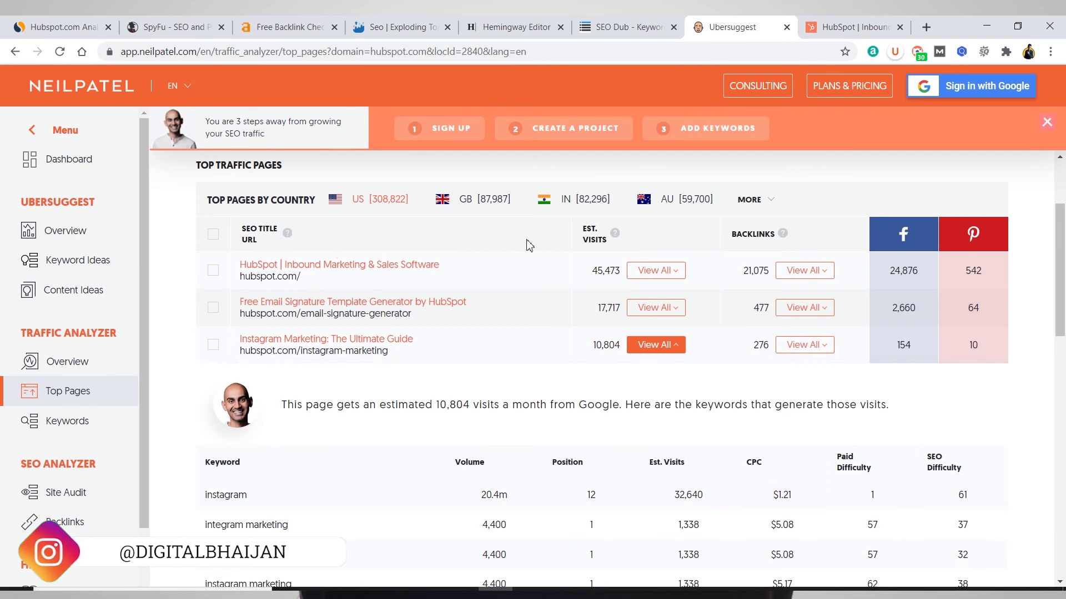
scroll(489, 316, "down", 3)
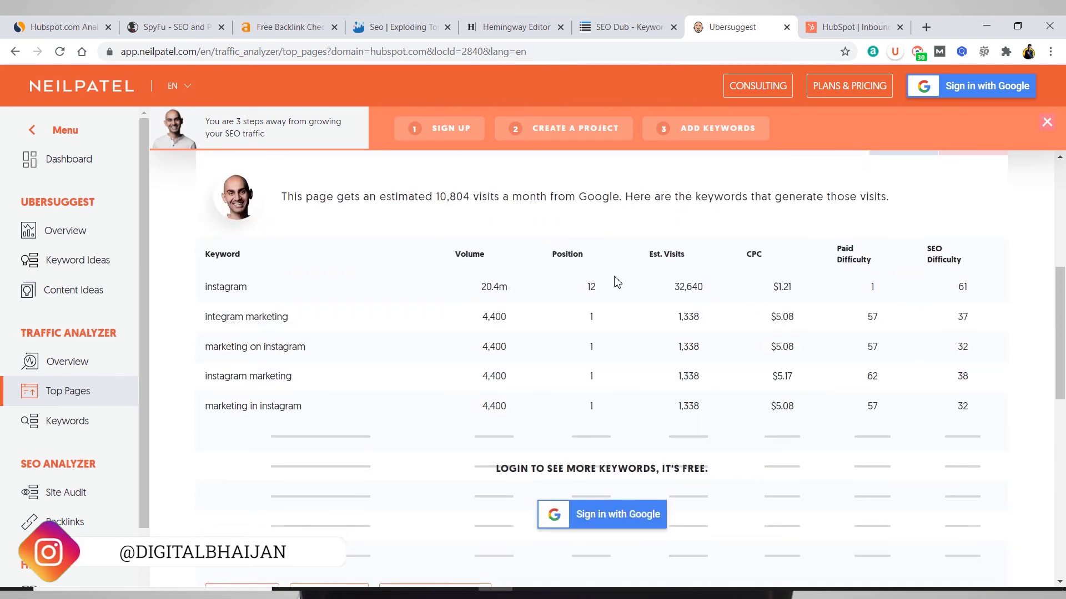
scroll(655, 278, "up", 1)
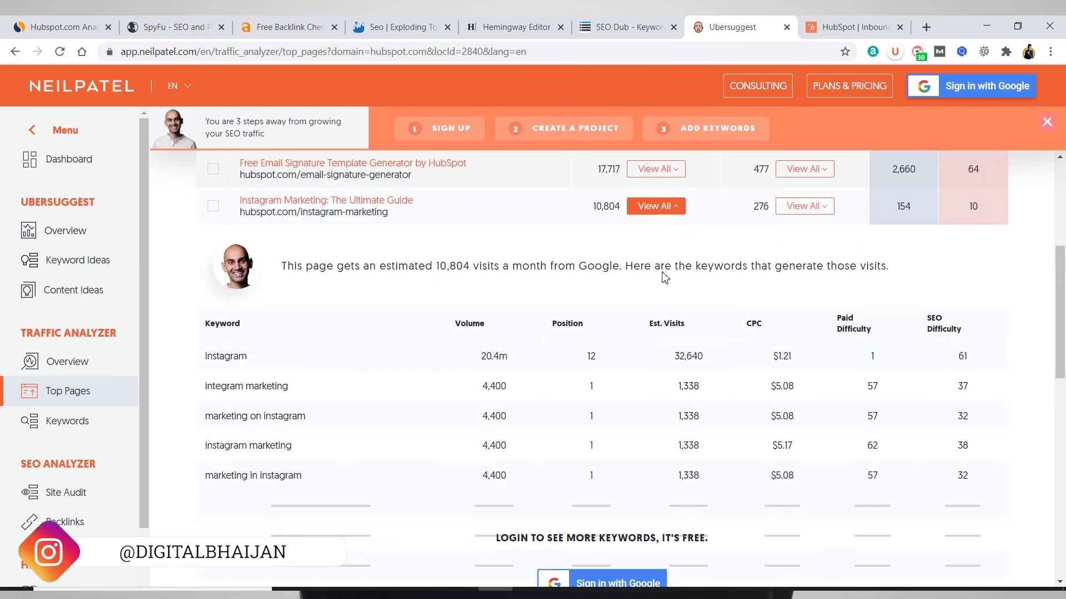
scroll(671, 289, "down", 1)
scroll(688, 363, "down", 1)
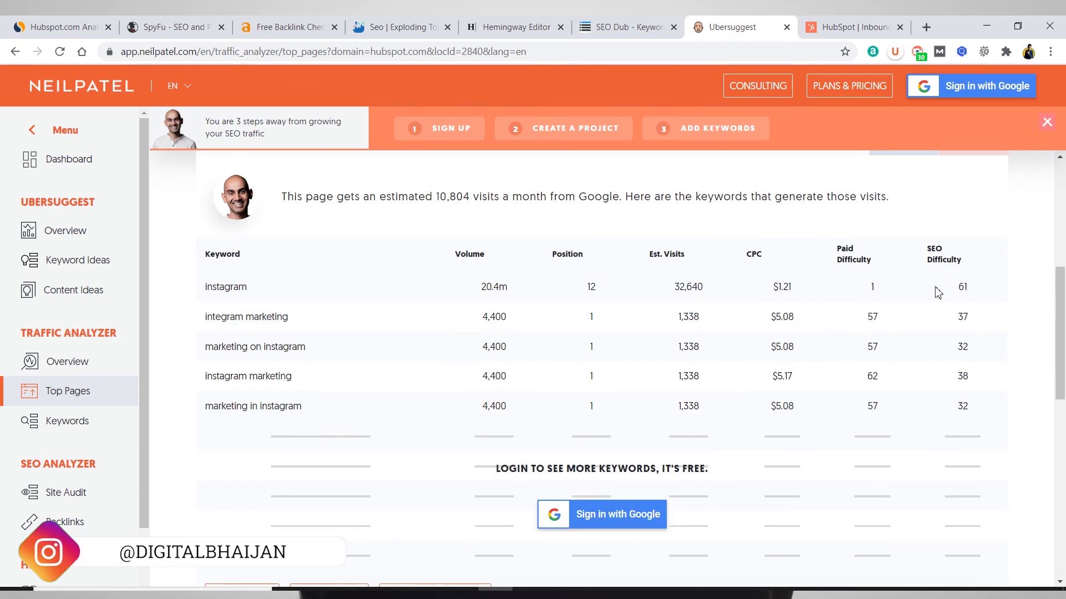
scroll(693, 275, "down", 1)
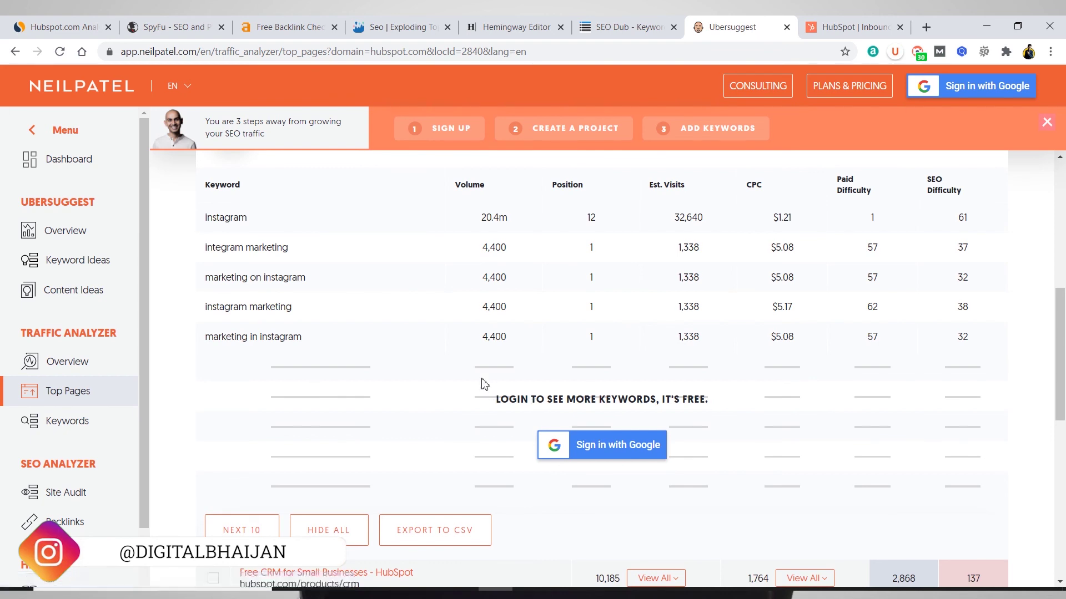
scroll(459, 381, "up", 4)
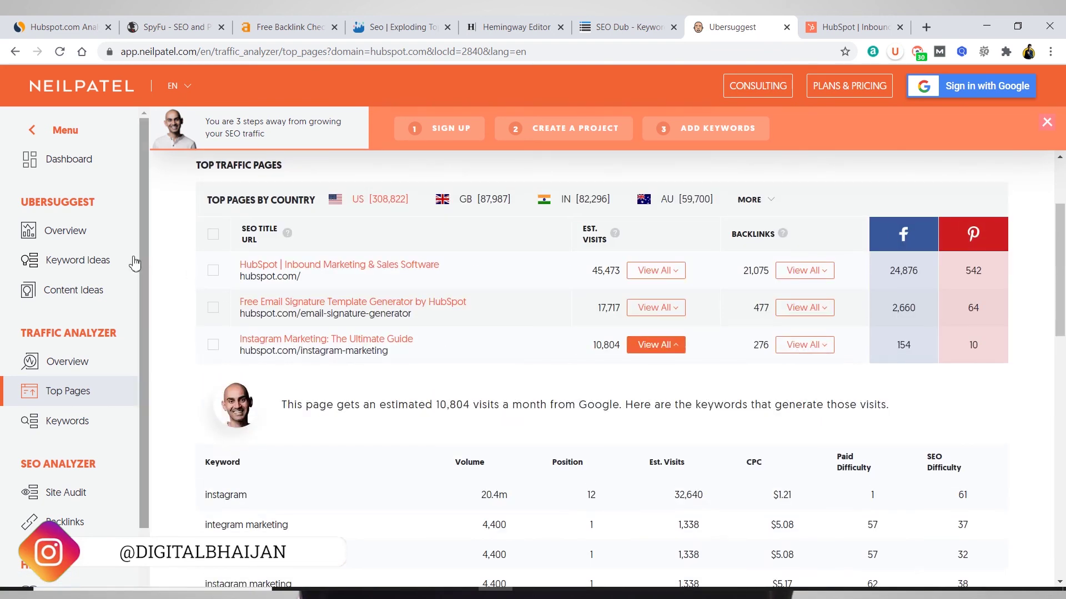
Go to Keyword Ideas and search for "digital marketing" in English / United States.
left_click(70, 261)
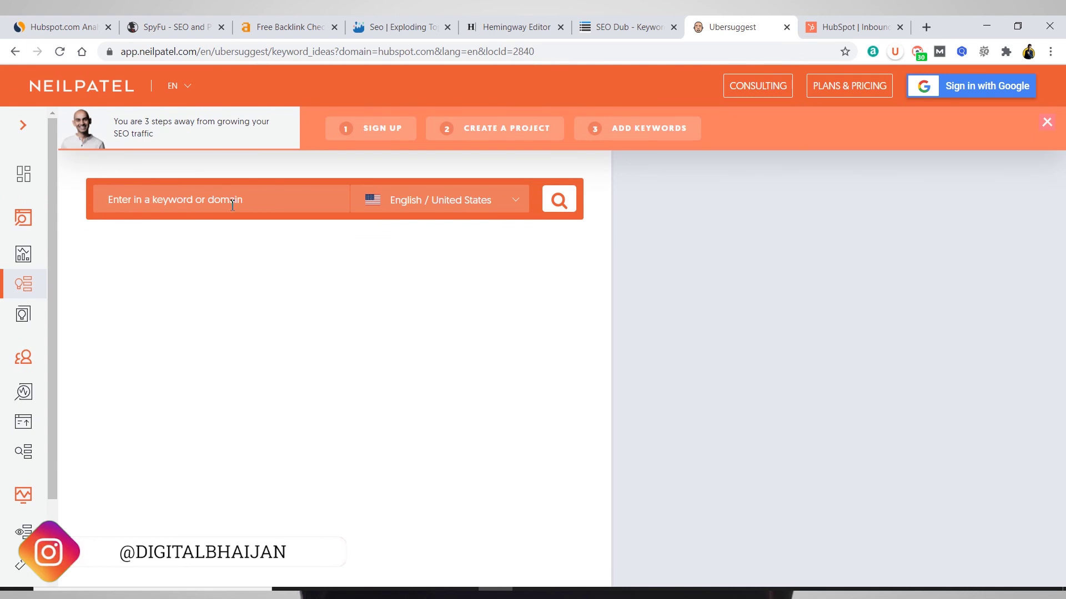
type("digital marketing")
key("Return")
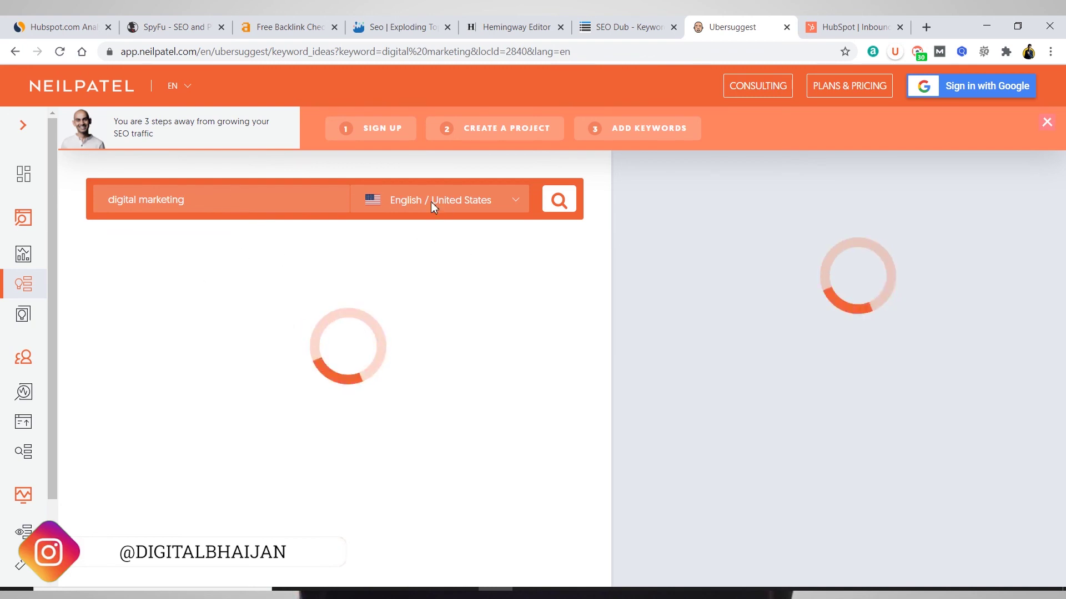
Show the keyword overview for the suggestion "digital marketing agency" and look through its Google SERP results.
left_click(232, 397)
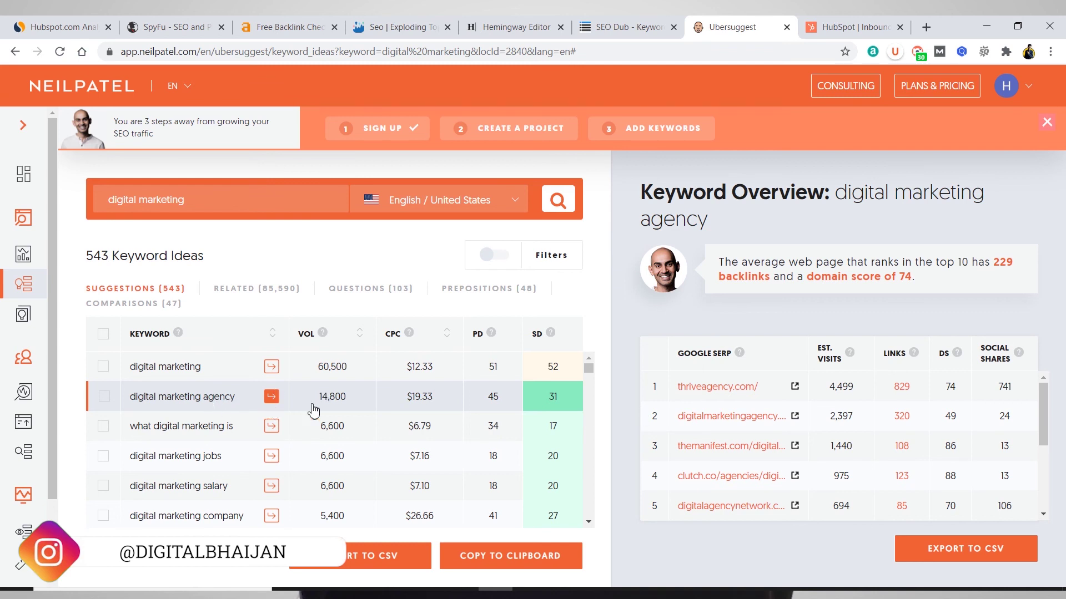
scroll(642, 383, "down", 3)
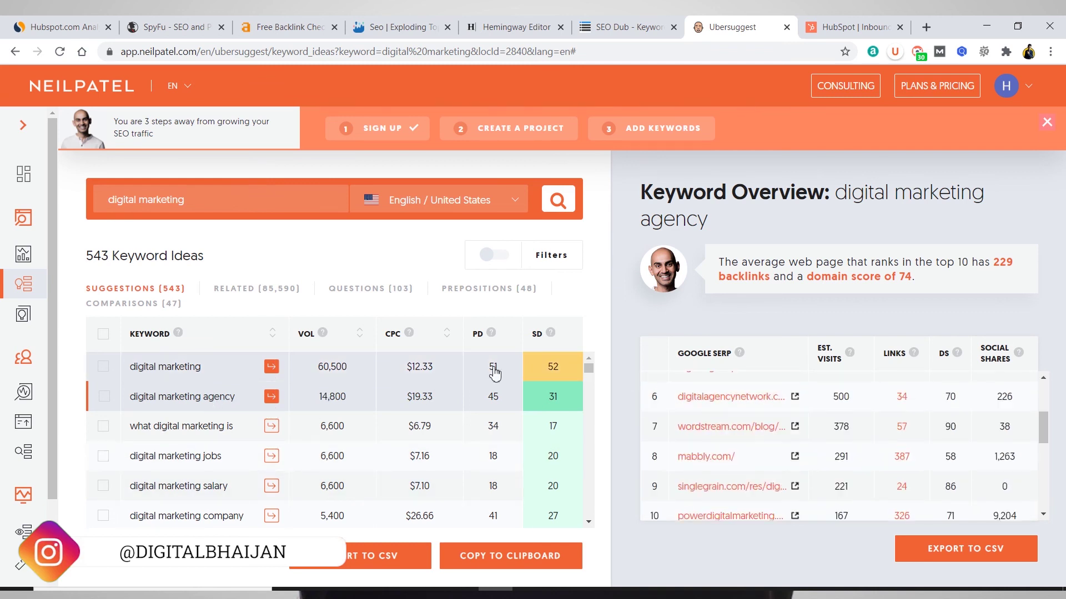
left_click(489, 392)
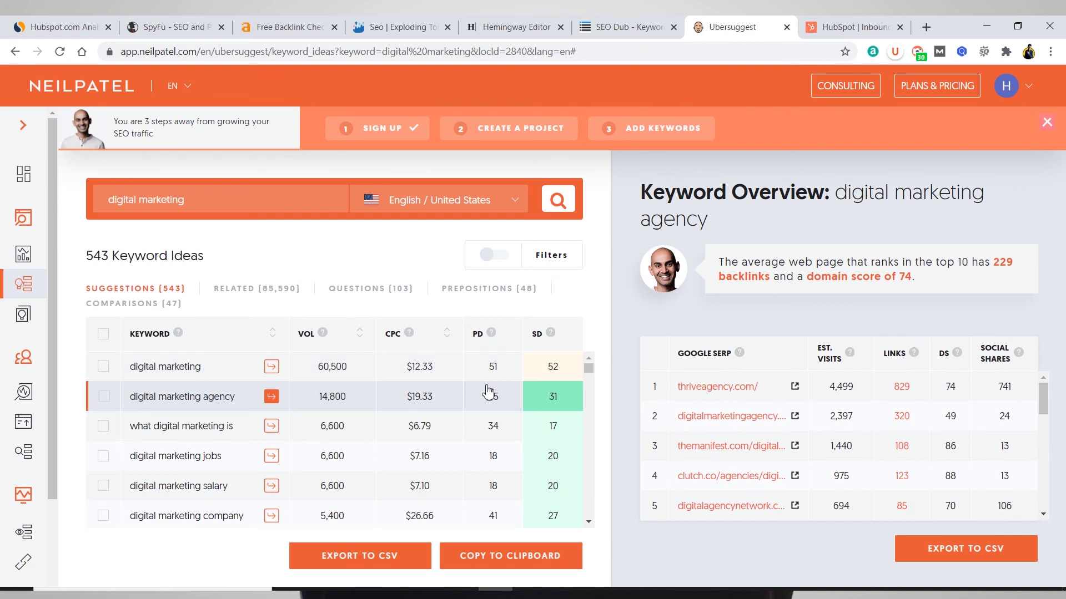